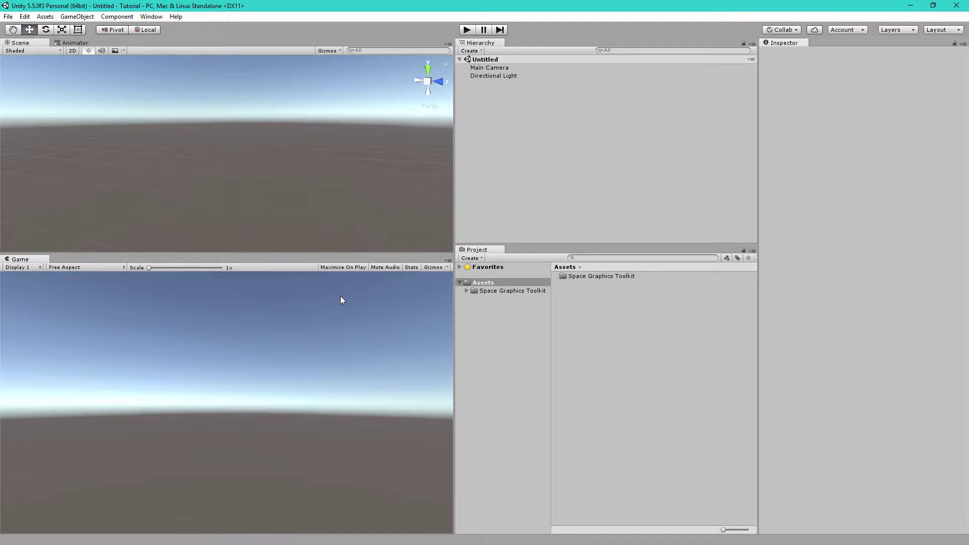
Create a Space Graphics Toolkit Jovian object from the GameObject menu.
{"action": "left_click", "coordinate": [76, 16]}
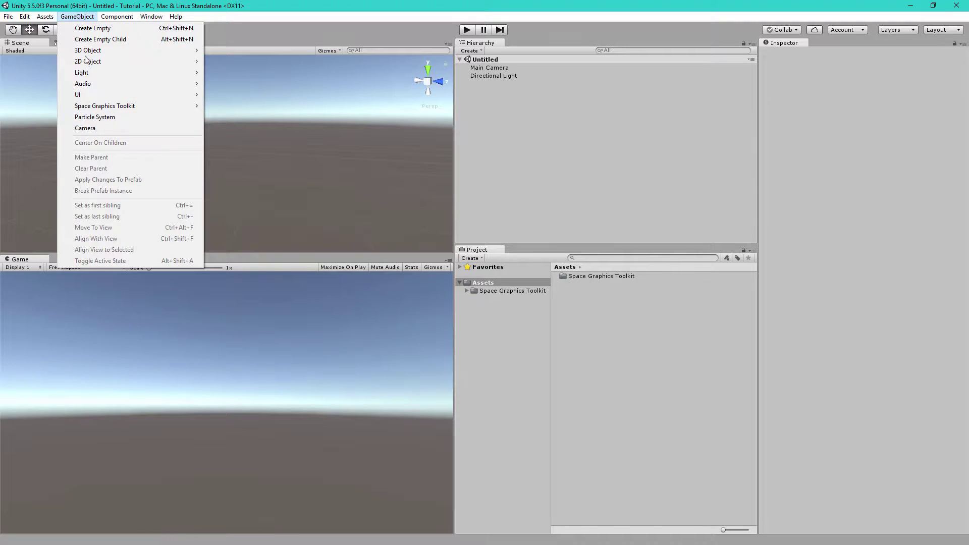
{"action": "mouse_move", "coordinate": [106, 112]}
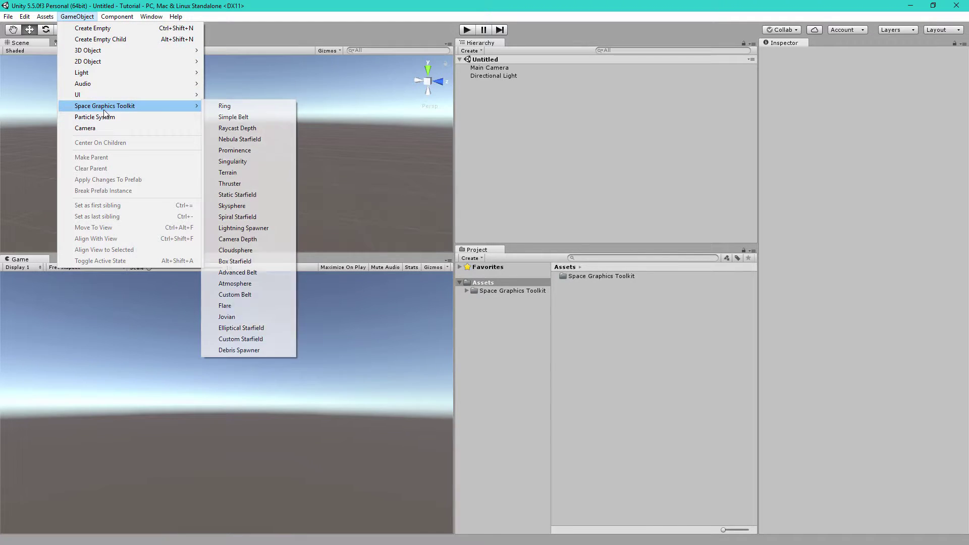
{"action": "left_click", "coordinate": [272, 322]}
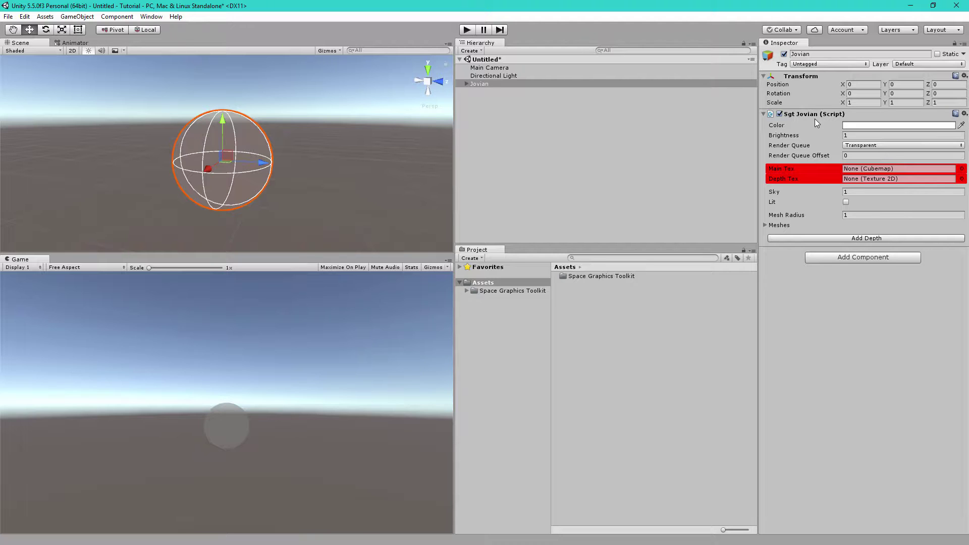
Assign the Jupiter cubemap as the Jovian's Main Tex and zoom in on the banded planet.
{"action": "mouse_move", "coordinate": [783, 170]}
{"action": "left_click", "coordinate": [962, 168]}
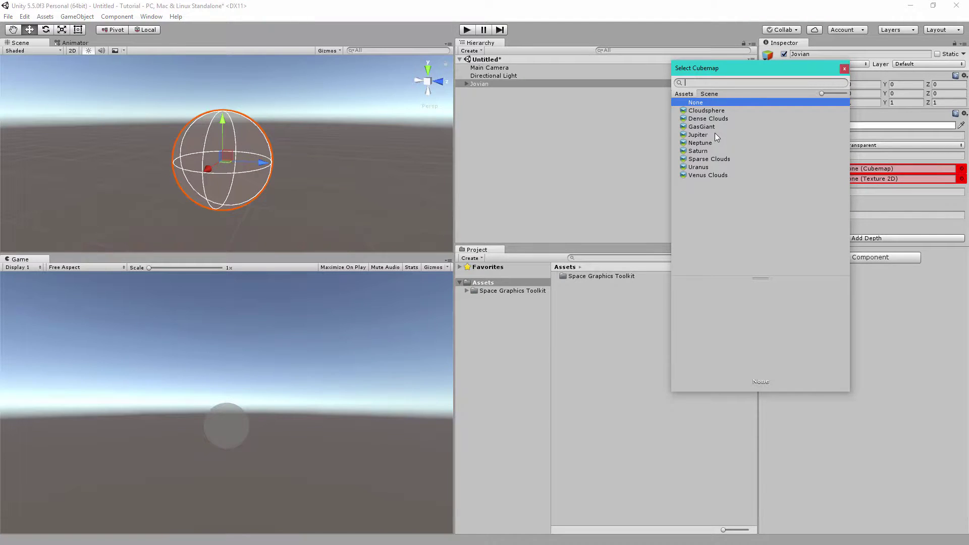
{"action": "left_click", "coordinate": [703, 135]}
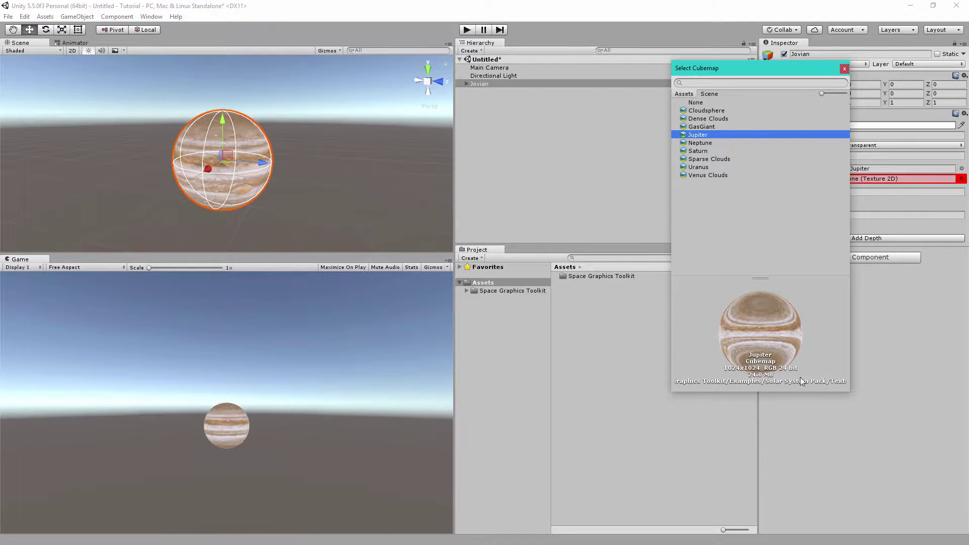
{"action": "left_click_drag", "start_coordinate": [762, 71], "coordinate": [725, 113]}
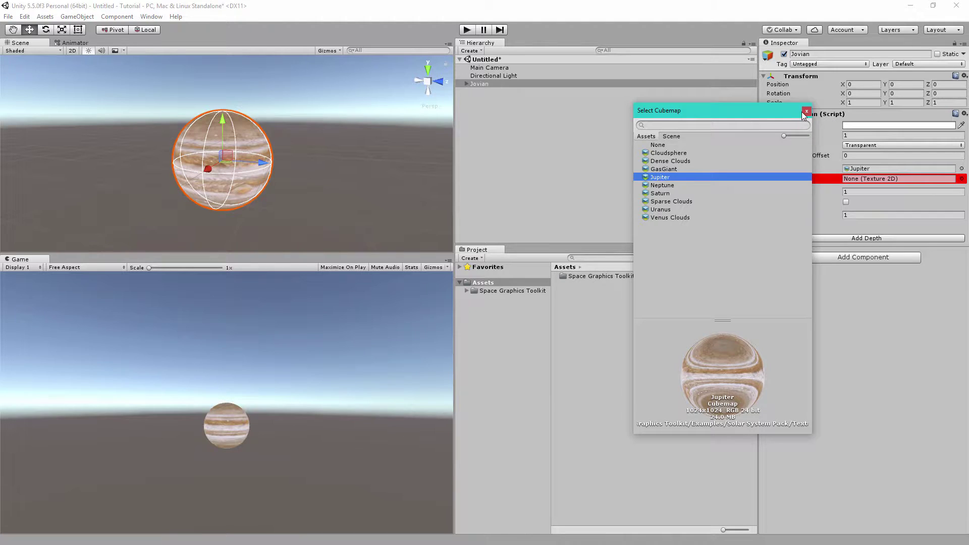
{"action": "left_click", "coordinate": [806, 111]}
{"action": "mouse_move", "coordinate": [770, 180]}
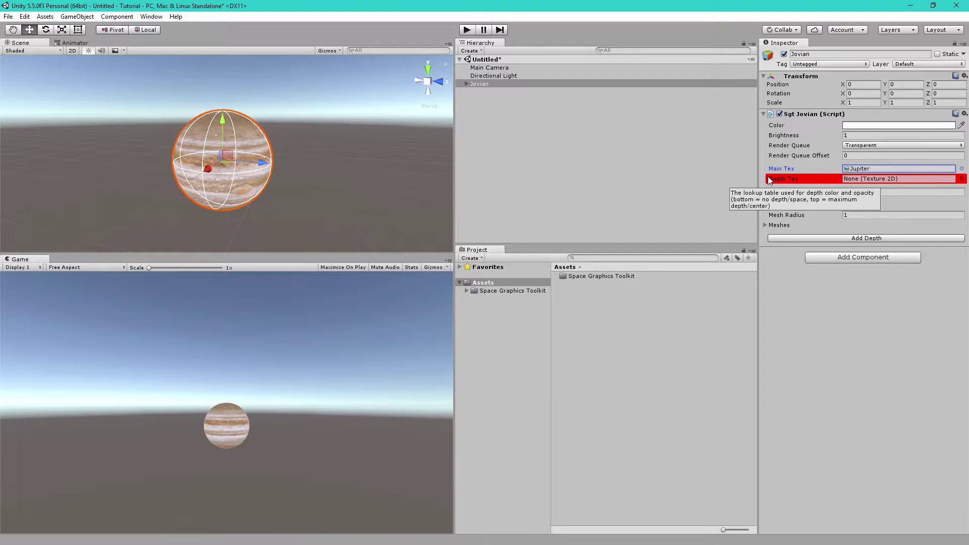
{"action": "left_click", "coordinate": [614, 165]}
{"action": "scroll", "coordinate": [277, 173], "scroll_direction": "up", "scroll_amount": 5}
{"action": "mouse_move", "coordinate": [277, 173]}
{"action": "left_mouse_down", "text": "alt"}
{"action": "mouse_move", "coordinate": [173, 173]}
{"action": "mouse_move", "coordinate": [158, 186]}
{"action": "mouse_move", "coordinate": [271, 167]}
{"action": "left_mouse_up", "text": "alt"}
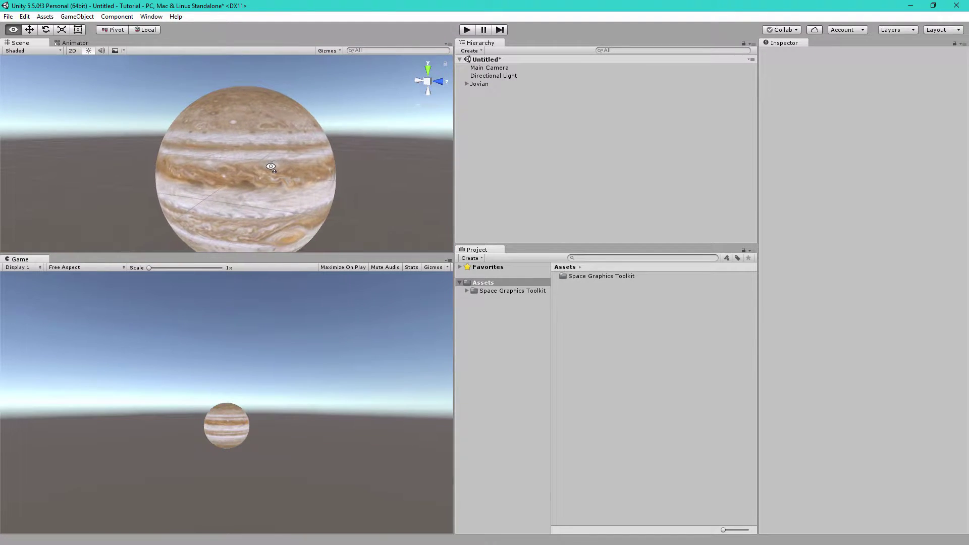
Select the Jovian and add a Jovian Depth component to generate its depth texture.
{"action": "scroll", "coordinate": [271, 167], "scroll_direction": "up", "scroll_amount": 2}
{"action": "left_click", "coordinate": [484, 83]}
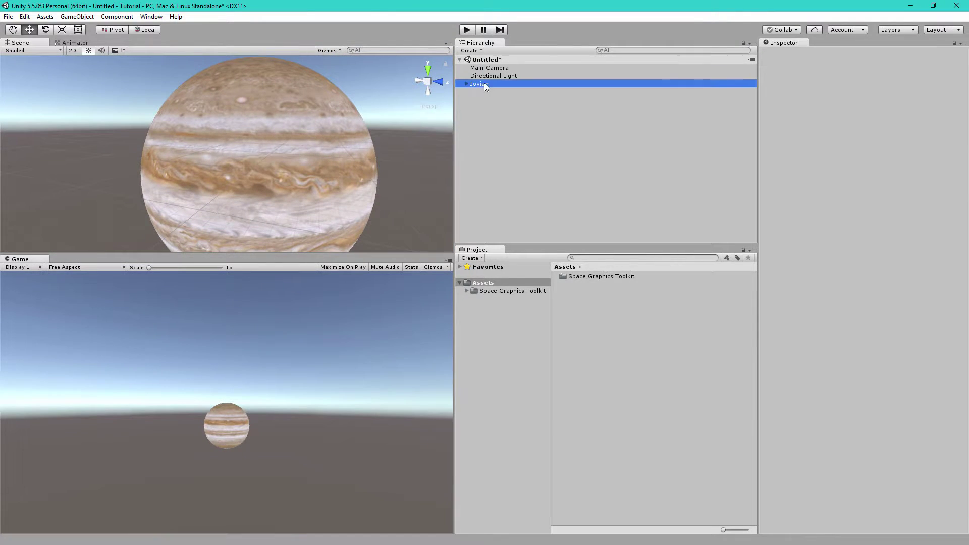
{"action": "left_click", "coordinate": [380, 134]}
{"action": "left_click_drag", "start_coordinate": [257, 189], "coordinate": [313, 177], "text": "alt"}
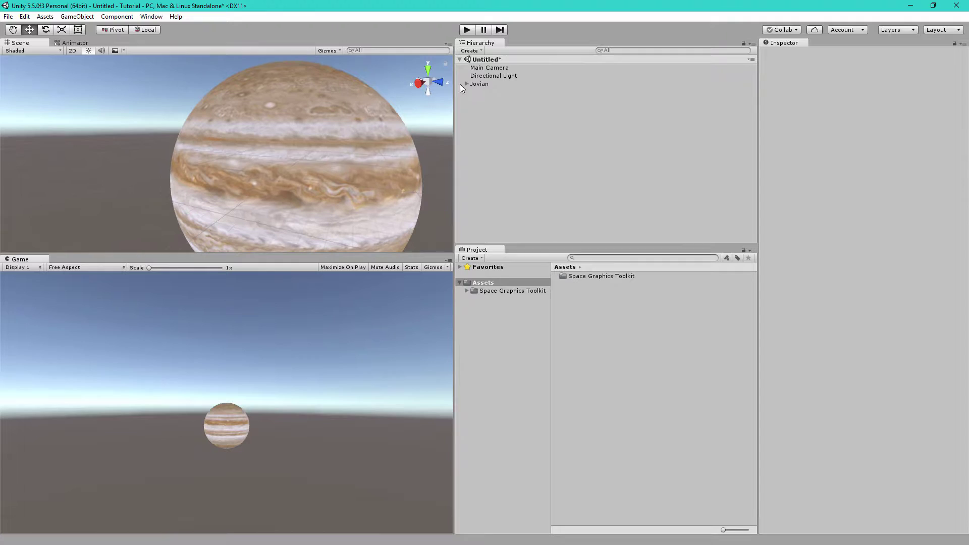
{"action": "left_click", "coordinate": [485, 85]}
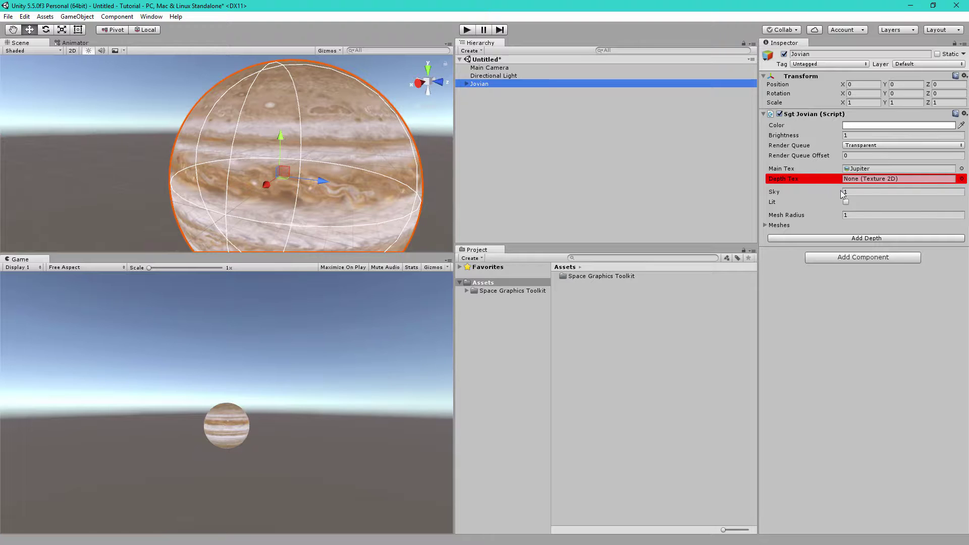
{"action": "left_click", "coordinate": [860, 238]}
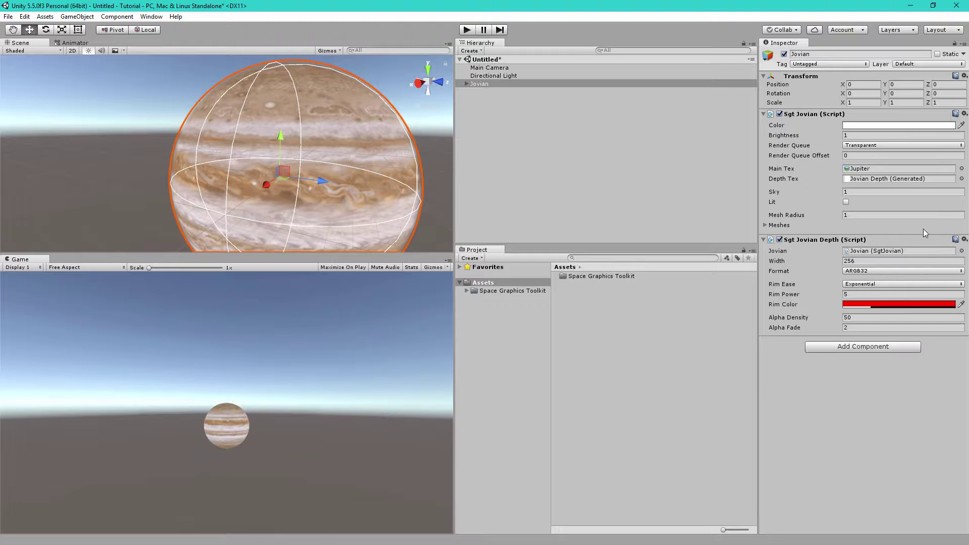
Check the depth component's options menu and the Depth Tex chooser, leaving both unchanged.
{"action": "left_click", "coordinate": [964, 239]}
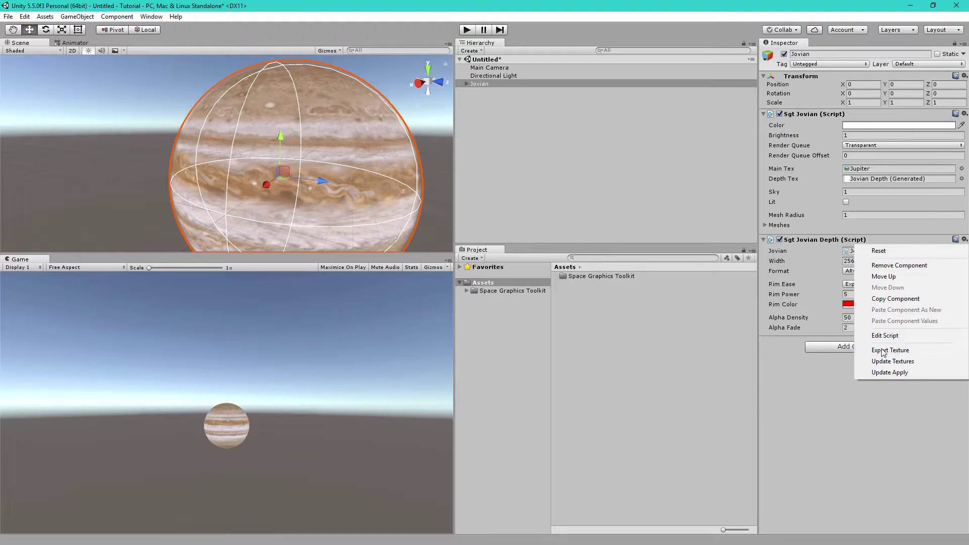
{"action": "left_click", "coordinate": [837, 381]}
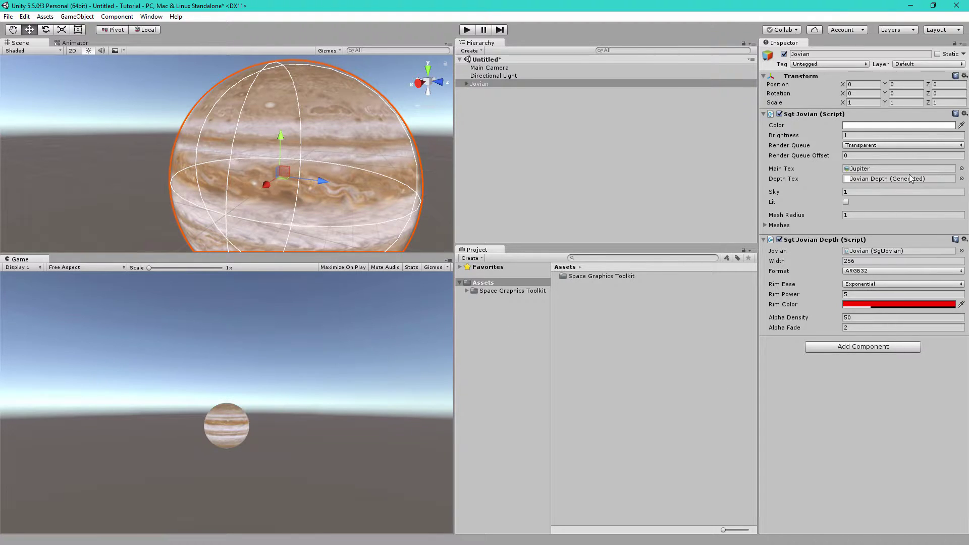
{"action": "left_click", "coordinate": [961, 179]}
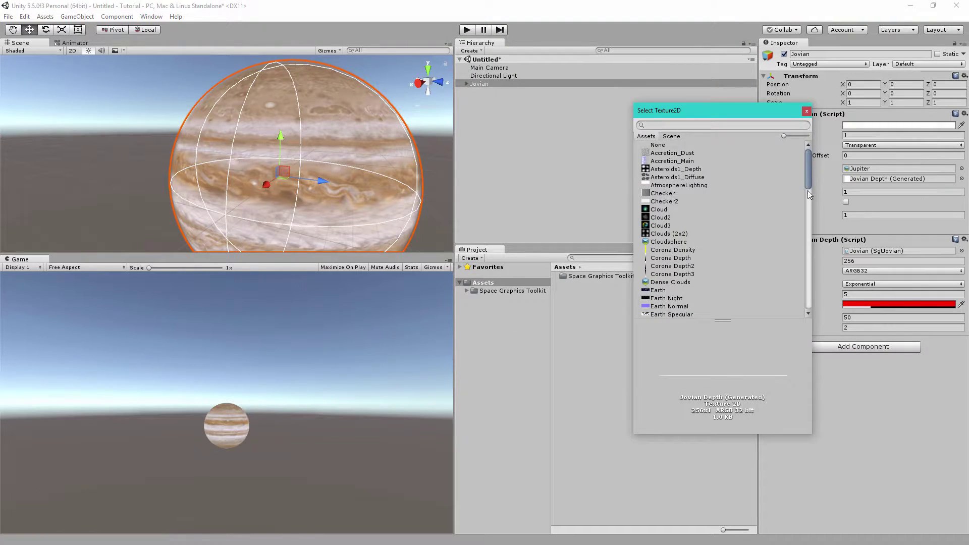
{"action": "scroll", "coordinate": [808, 190], "scroll_direction": "down", "scroll_amount": 10}
{"action": "scroll", "coordinate": [811, 195], "scroll_direction": "up", "scroll_amount": 10}
{"action": "left_click", "coordinate": [807, 111]}
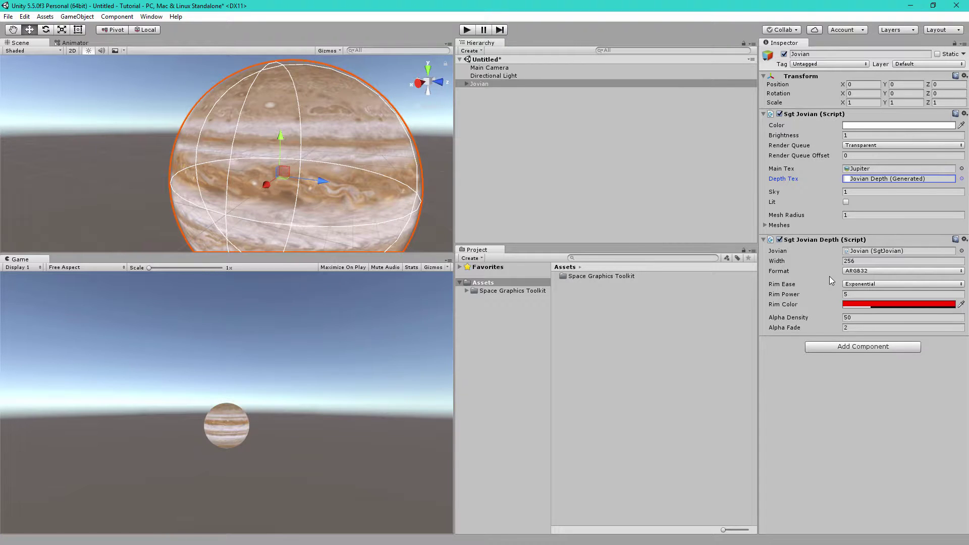
Move the Main Camera close to the planet at Position Y 0.11, Z -2.11.
{"action": "left_click", "coordinate": [484, 164]}
{"action": "left_click", "coordinate": [489, 67]}
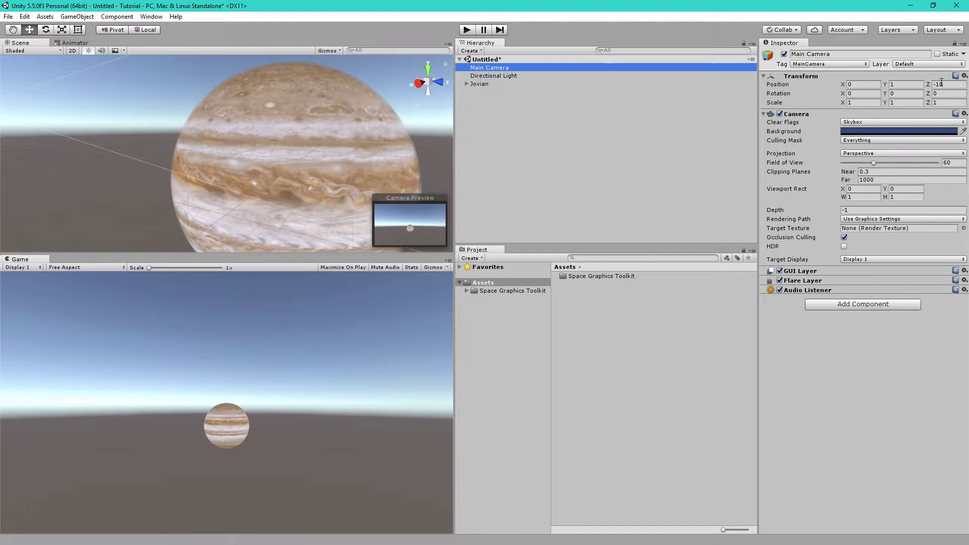
{"action": "left_click_drag", "start_coordinate": [928, 85], "coordinate": [95, 117]}
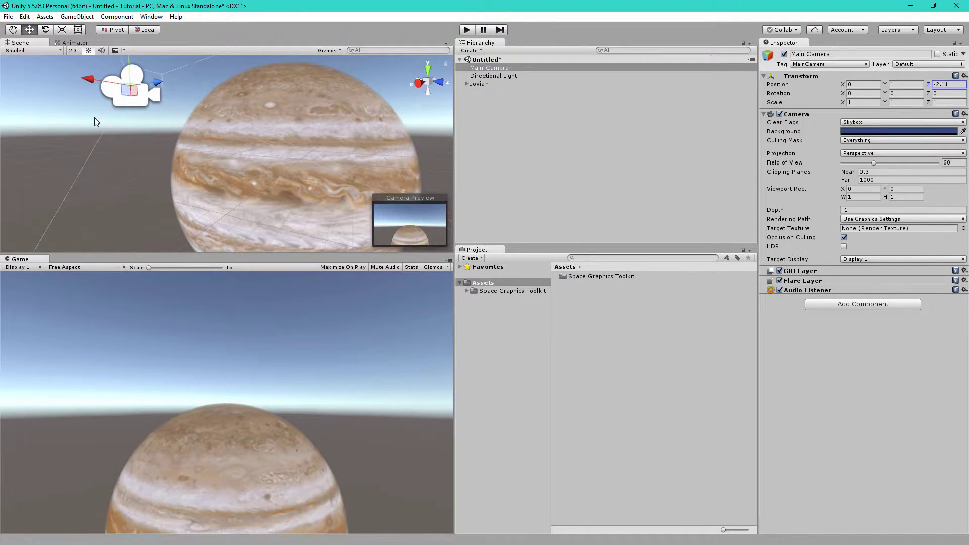
{"action": "left_click_drag", "start_coordinate": [884, 84], "coordinate": [875, 84]}
Add the SGT Mouse Look and SGT Keyboard Move components to the camera.
{"action": "left_click", "coordinate": [879, 306]}
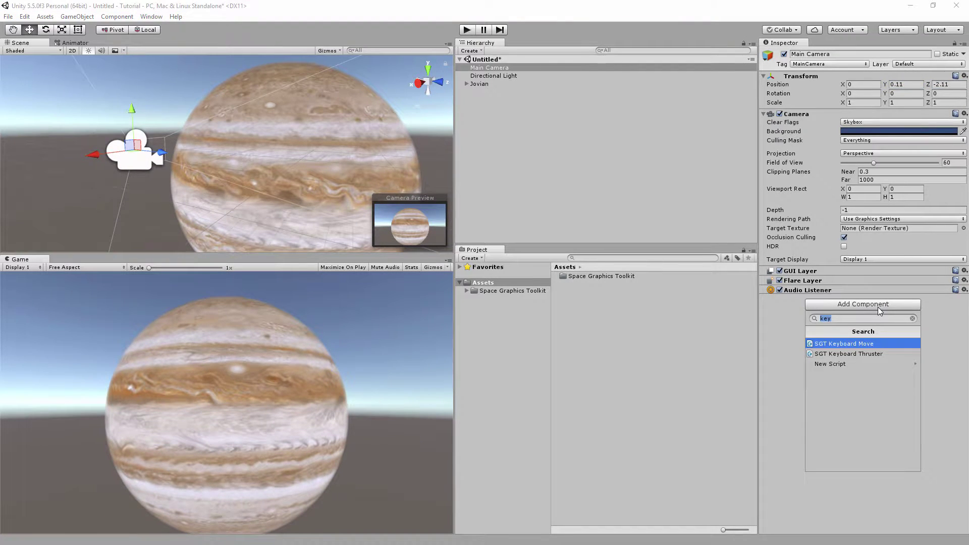
{"action": "key", "text": "BackSpace"}
{"action": "type", "text": "key"}
{"action": "key", "text": "Escape"}
{"action": "left_click", "coordinate": [850, 379]}
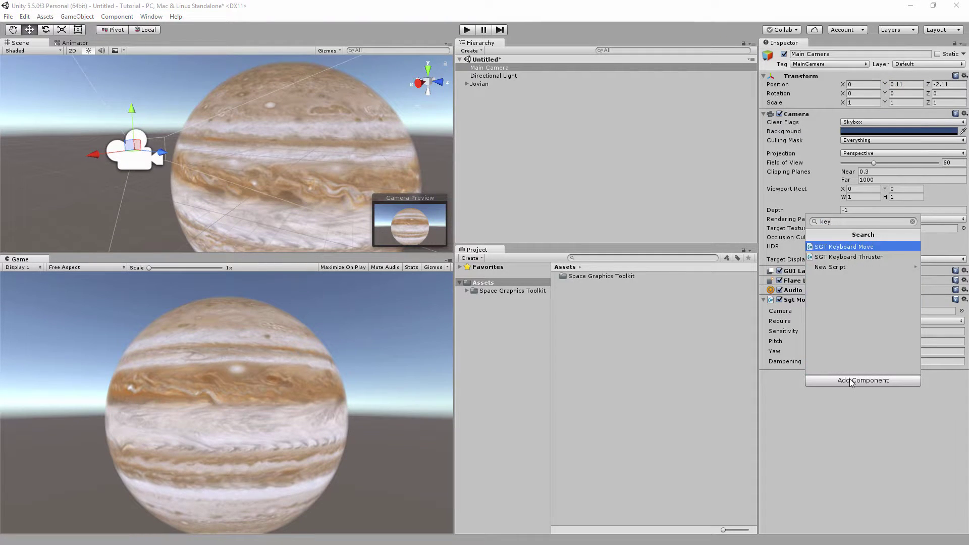
{"action": "left_click", "coordinate": [851, 247]}
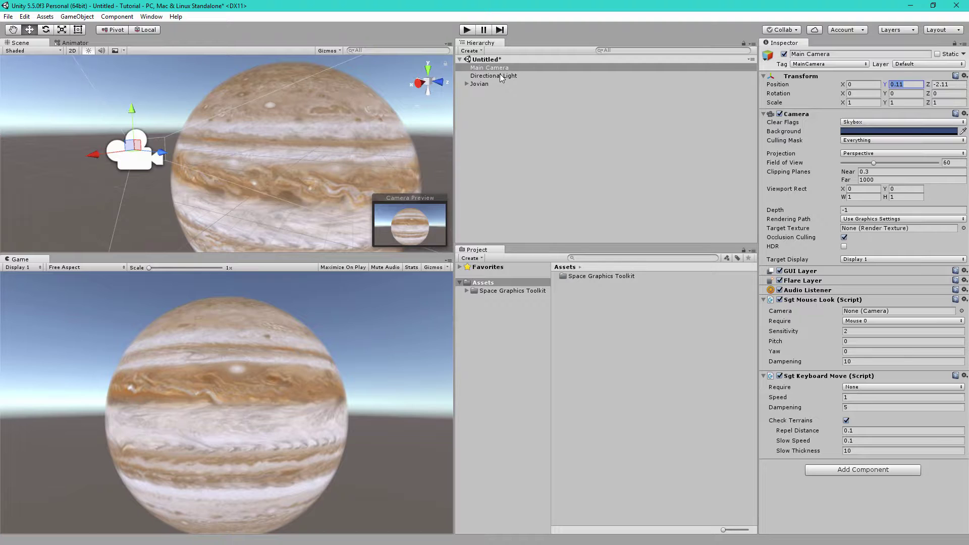
Set the camera's Clear Flags to Solid Color with a black background.
{"action": "left_click", "coordinate": [856, 124]}
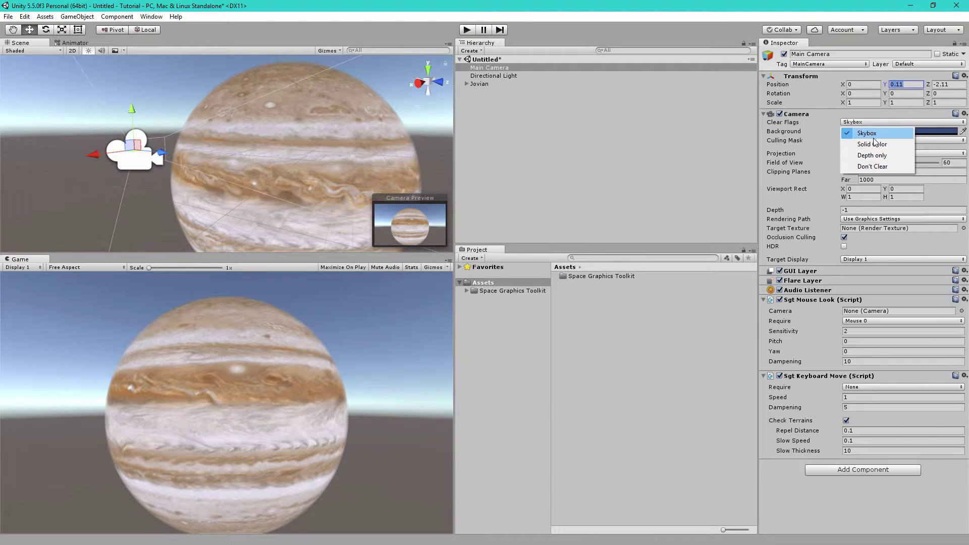
{"action": "left_click", "coordinate": [874, 144]}
{"action": "left_click", "coordinate": [857, 132]}
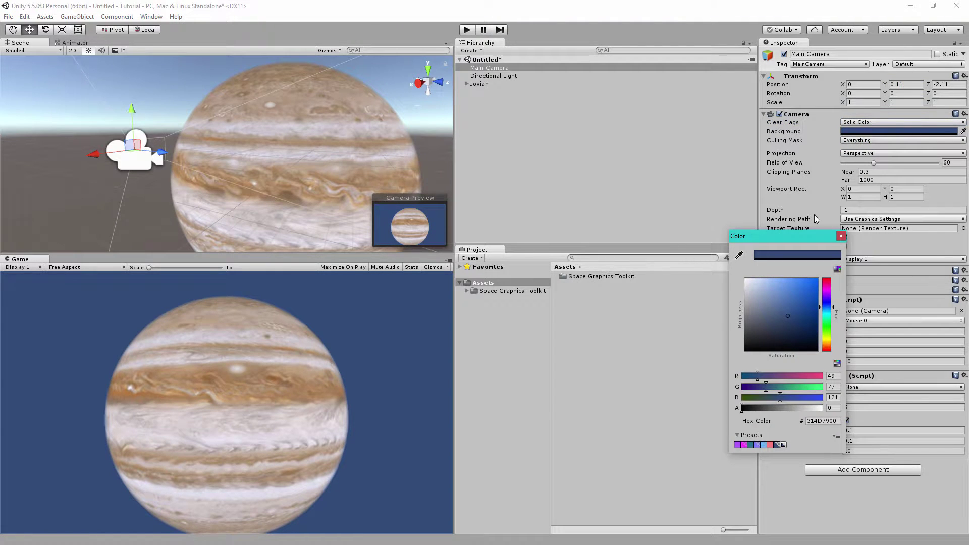
{"action": "left_click_drag", "start_coordinate": [773, 318], "coordinate": [735, 362]}
{"action": "left_click", "coordinate": [840, 235]}
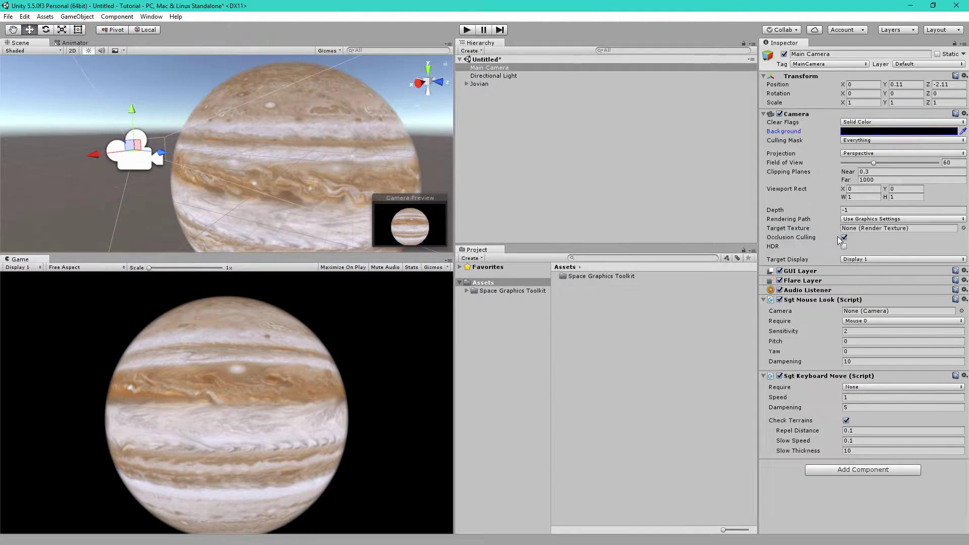
{"action": "left_click", "coordinate": [468, 30]}
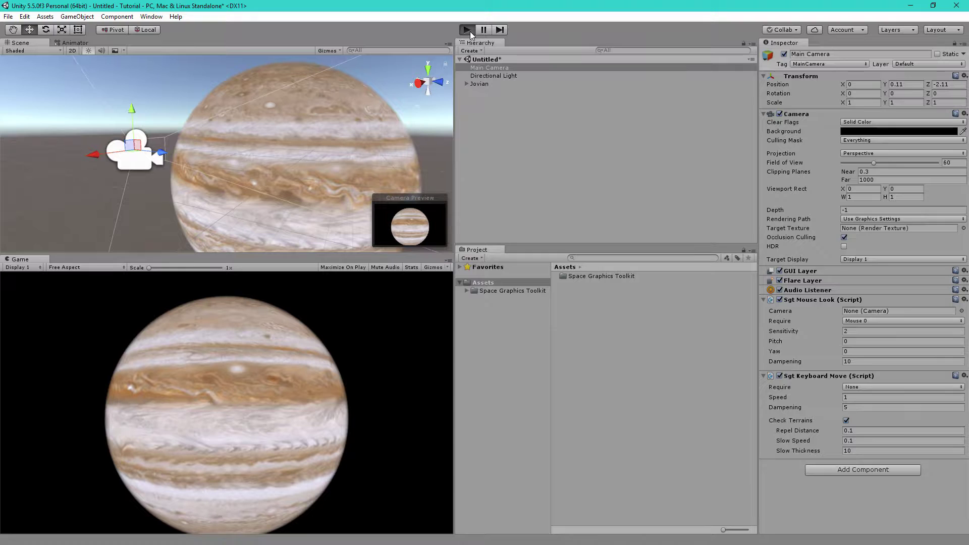
{"action": "key", "text": "w"}
{"action": "left_click_drag", "start_coordinate": [305, 353], "coordinate": [234, 394]}
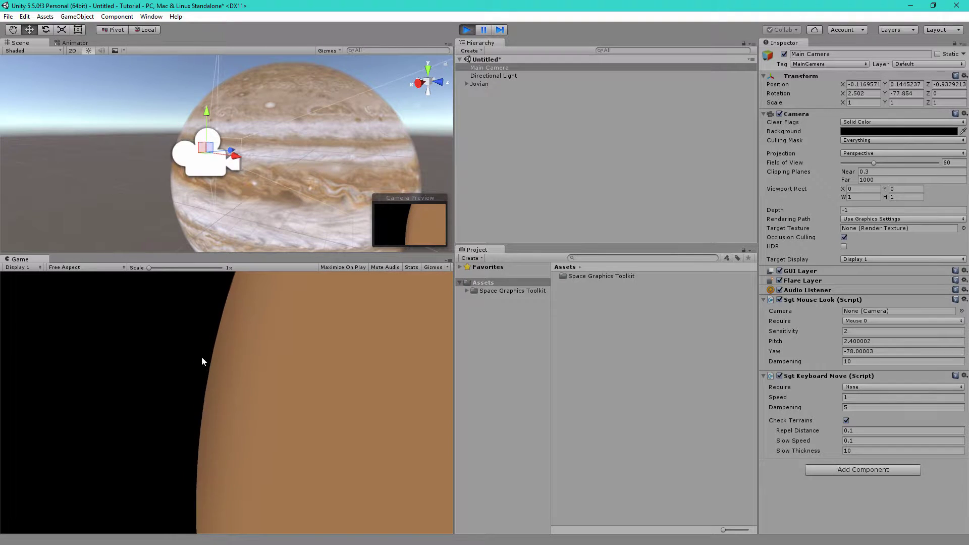
{"action": "mouse_move", "coordinate": [202, 358]}
{"action": "left_mouse_down"}
{"action": "mouse_move", "coordinate": [238, 422]}
{"action": "mouse_move", "coordinate": [291, 417]}
{"action": "mouse_move", "coordinate": [278, 432]}
{"action": "mouse_move", "coordinate": [204, 374]}
{"action": "left_mouse_up"}
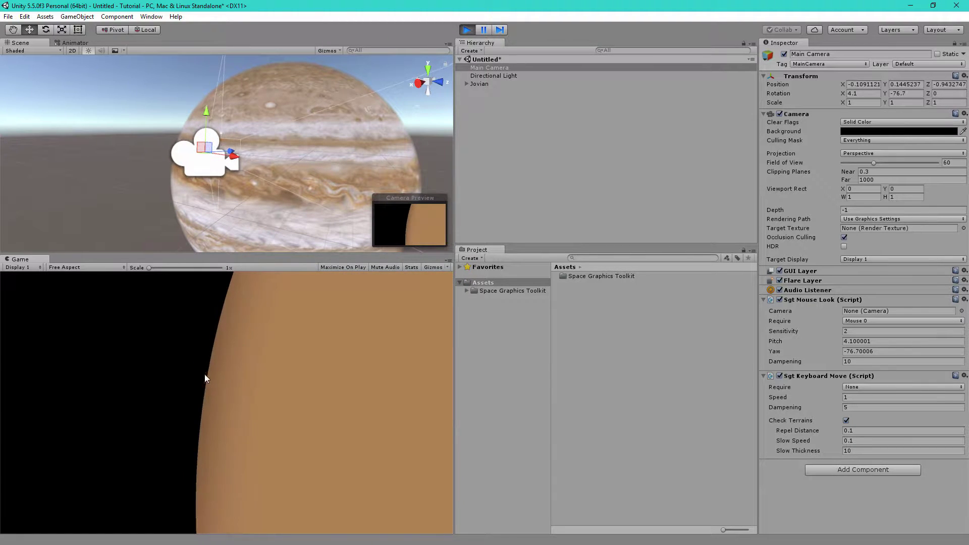
{"action": "left_click", "coordinate": [468, 30]}
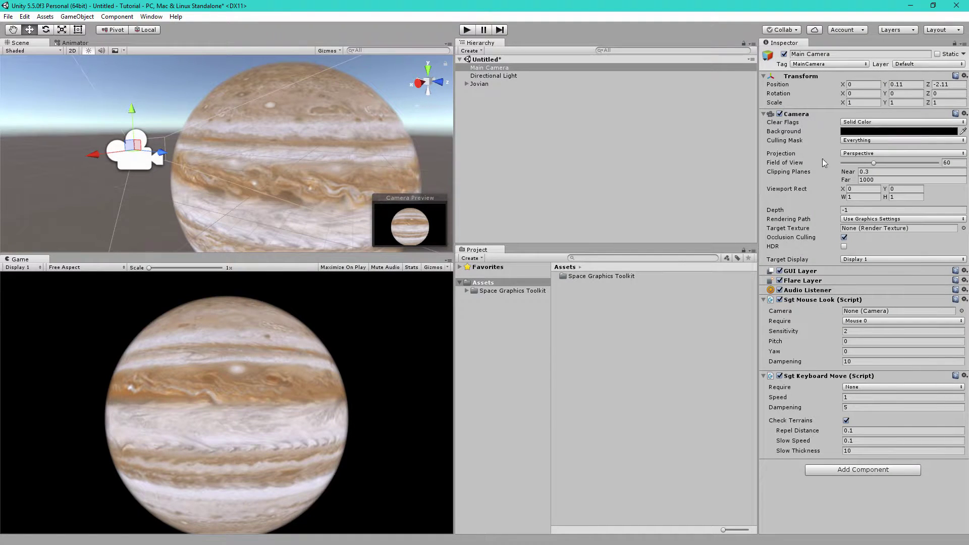
Set the camera's Near clipping plane to 0.01 and test it by flying into Jupiter in Play mode.
{"action": "left_click", "coordinate": [867, 172]}
{"action": "type", "text": "0.01"}
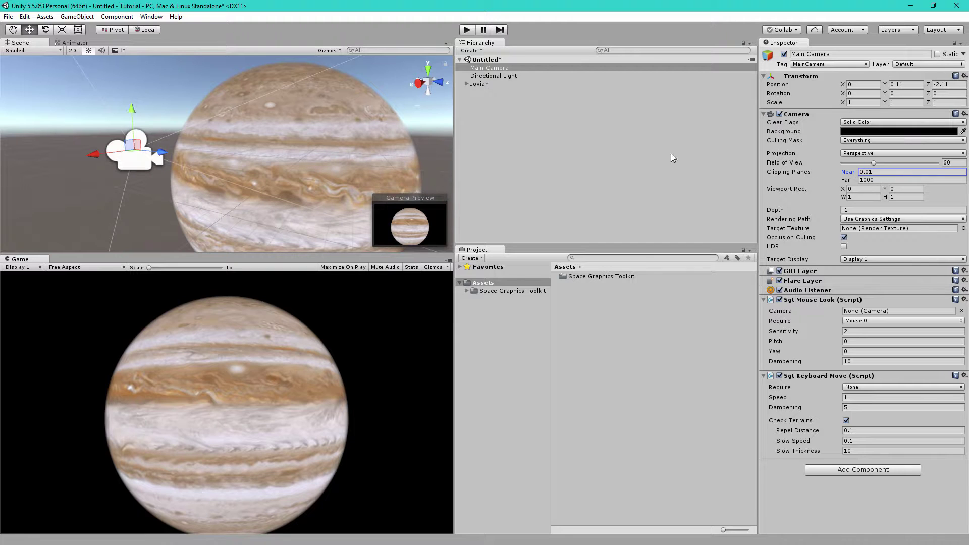
{"action": "left_click", "coordinate": [467, 29]}
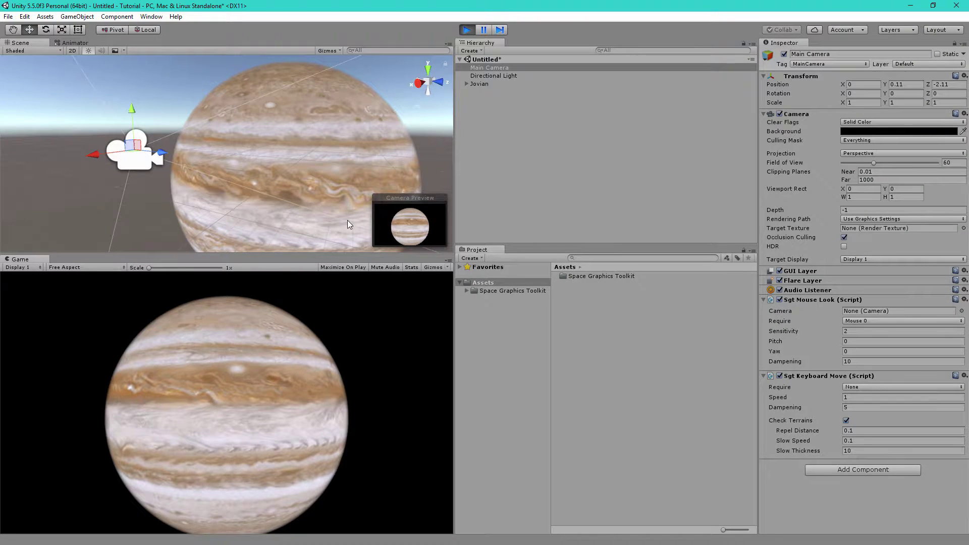
{"action": "key", "text": "w"}
{"action": "mouse_move", "coordinate": [232, 407]}
{"action": "left_mouse_down"}
{"action": "mouse_move", "coordinate": [358, 377]}
{"action": "mouse_move", "coordinate": [168, 386]}
{"action": "mouse_move", "coordinate": [238, 407]}
{"action": "left_mouse_up"}
{"action": "key", "text": "w"}
{"action": "key", "text": "a"}
{"action": "key", "text": "s"}
{"action": "left_click", "coordinate": [467, 29]}
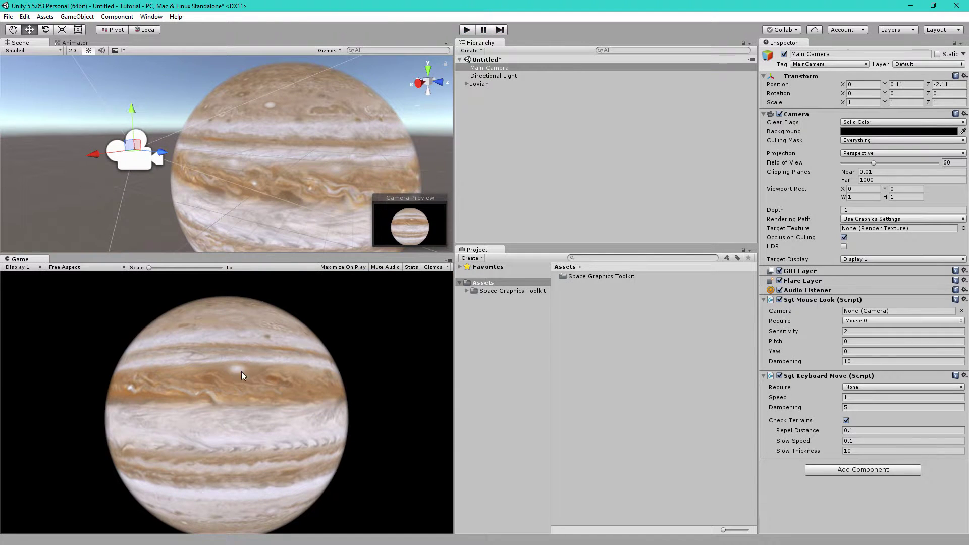
Lower the Jovian's Alpha Density to 2.59 and enter Play mode to test it.
{"action": "left_click", "coordinate": [480, 84]}
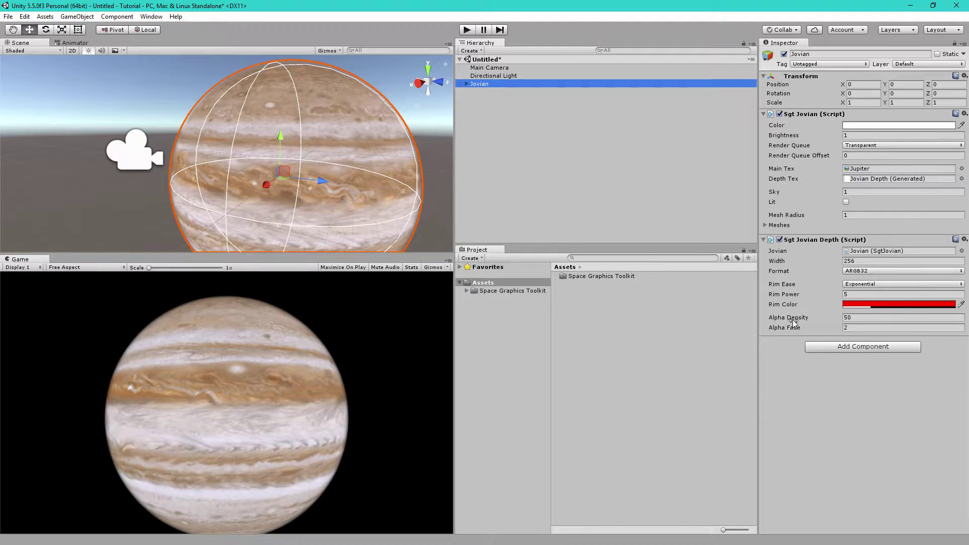
{"action": "left_click", "coordinate": [848, 318]}
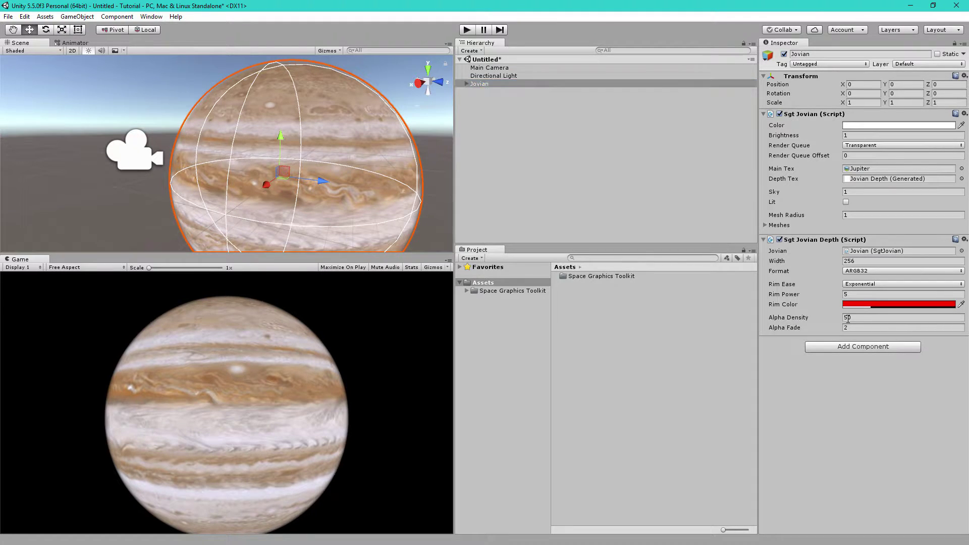
{"action": "type", "text": "10"}
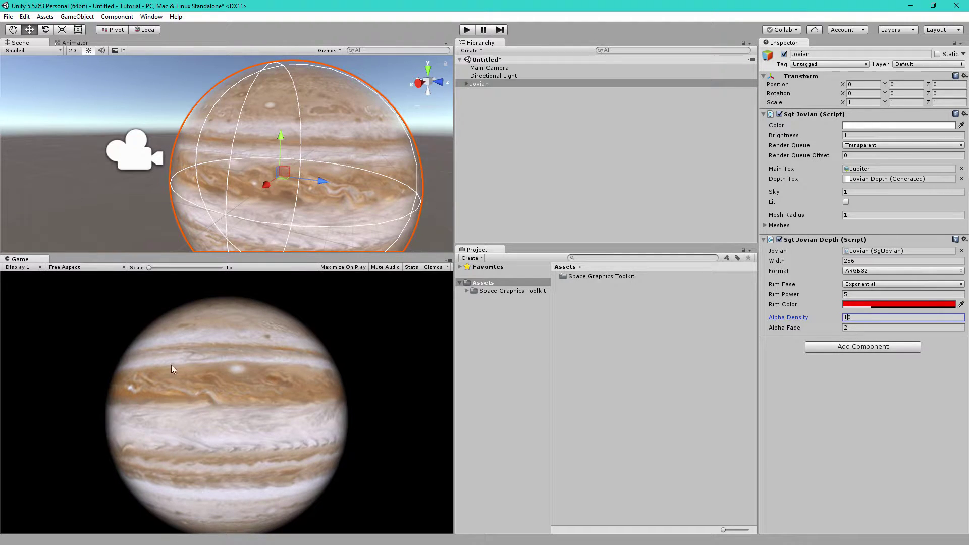
{"action": "left_click_drag", "start_coordinate": [823, 322], "coordinate": [680, 326]}
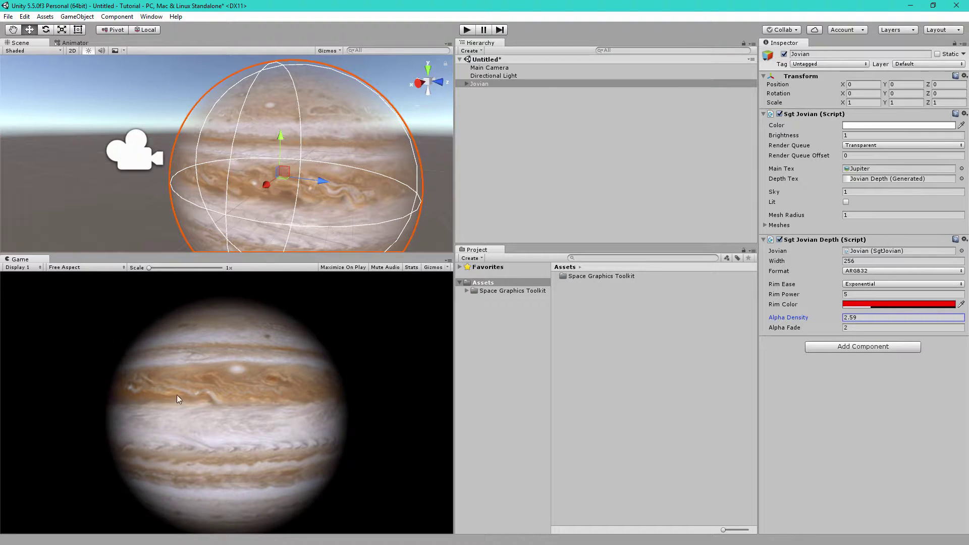
{"action": "left_click", "coordinate": [470, 30]}
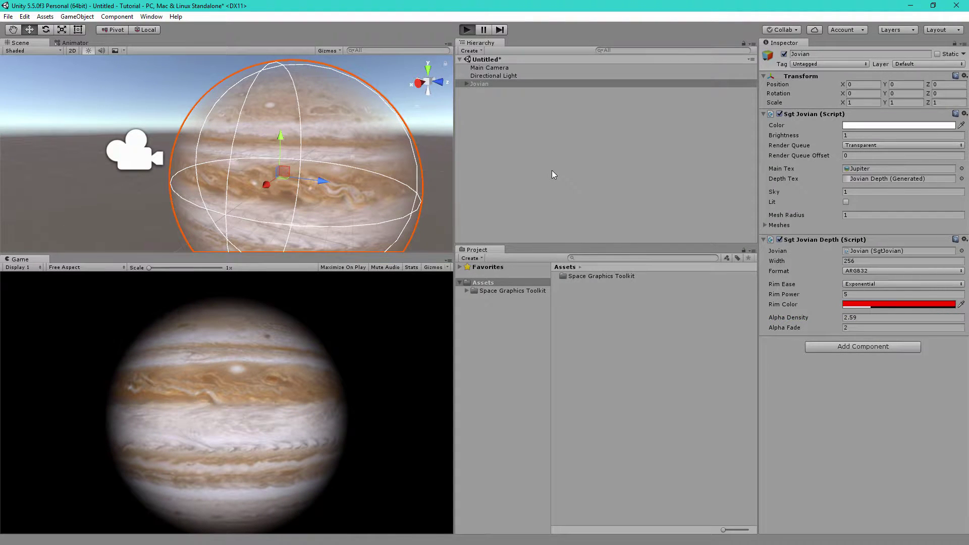
Fly into Jupiter's thinned atmosphere and back out, then stop Play mode.
{"action": "key", "text": "w"}
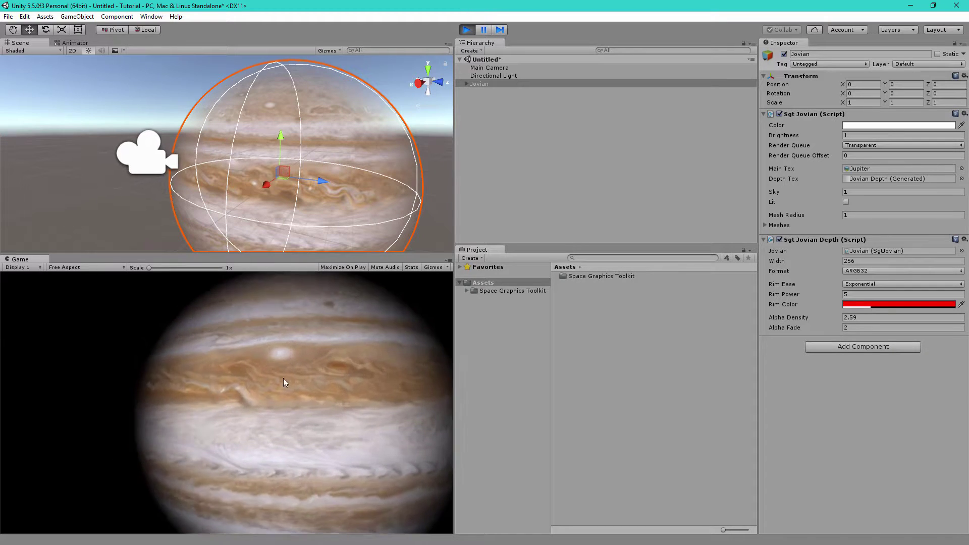
{"action": "key", "text": "w"}
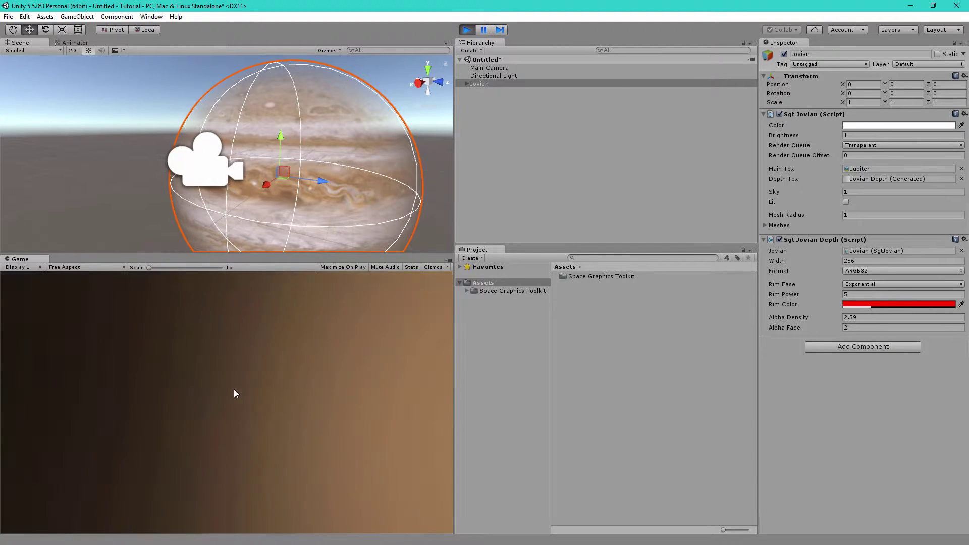
{"action": "key", "text": "w"}
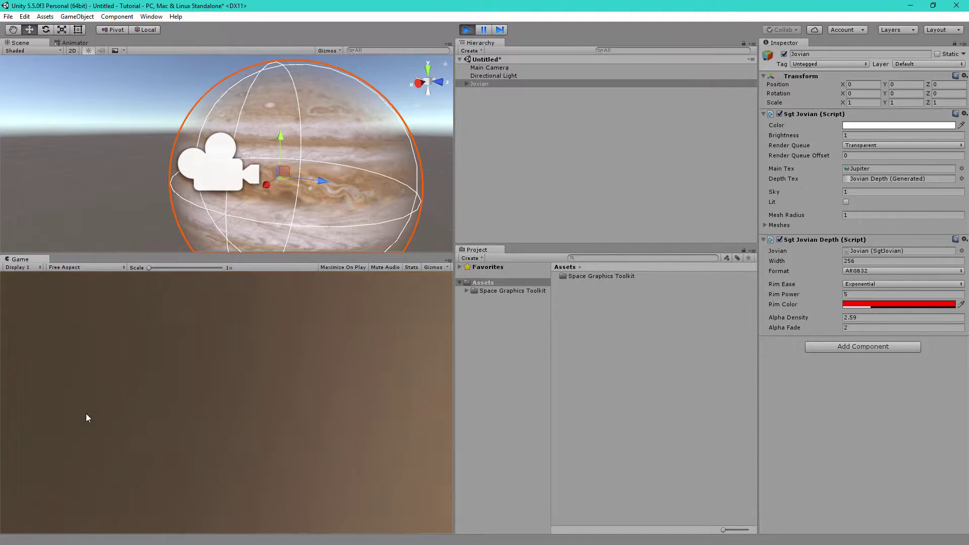
{"action": "key", "text": "s"}
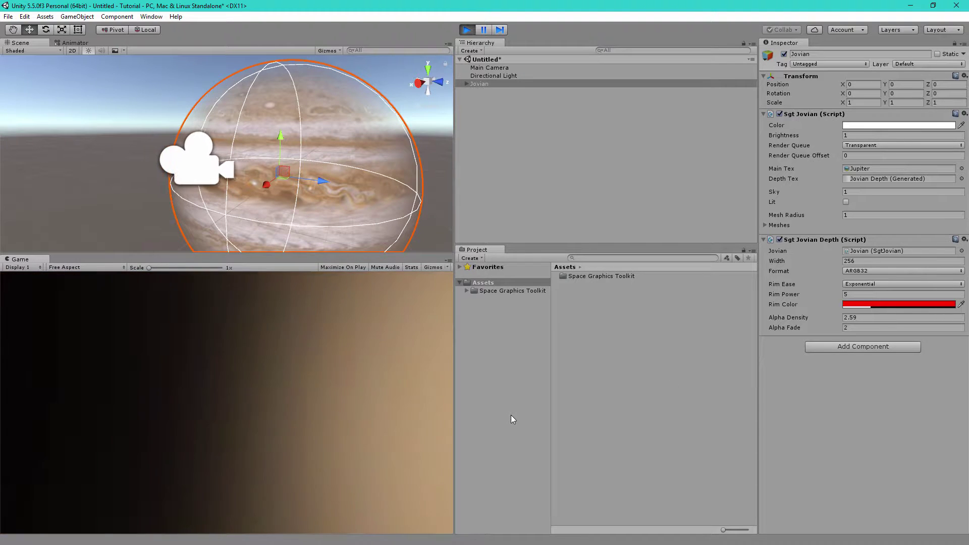
{"action": "key", "text": "s"}
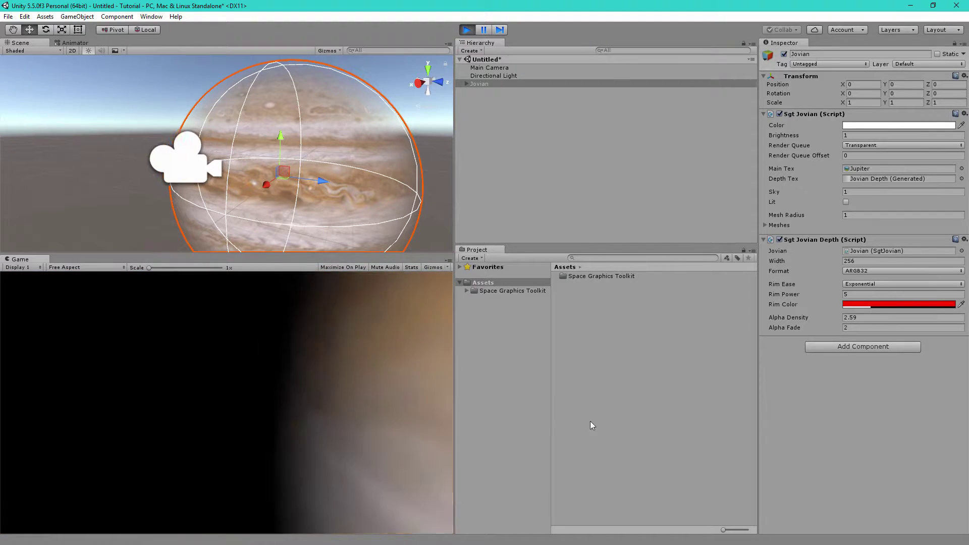
{"action": "left_click", "coordinate": [472, 30]}
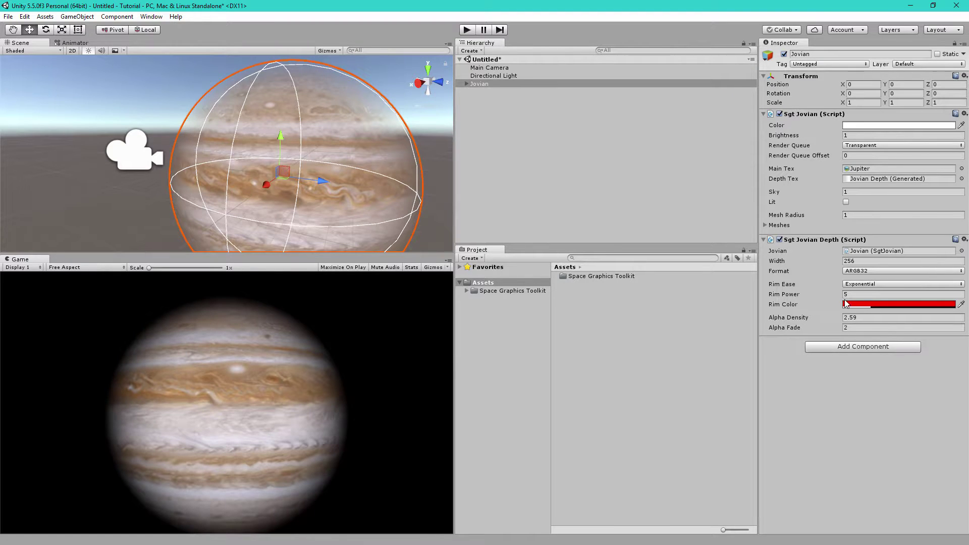
Give the rim a fully opaque red Rim Color, Smoothstep Rim Ease and Rim Power 2.57.
{"action": "left_click_drag", "start_coordinate": [806, 295], "coordinate": [746, 299]}
{"action": "left_click", "coordinate": [866, 304]}
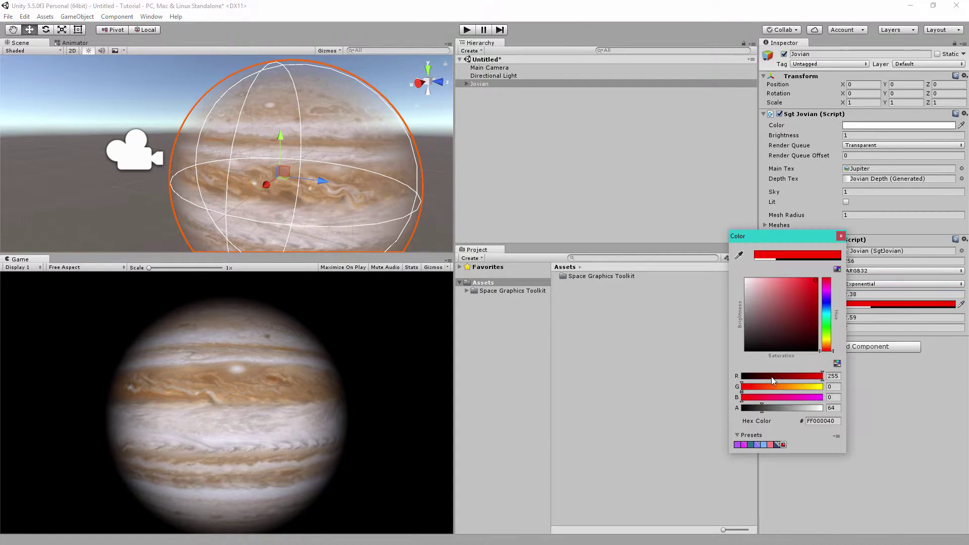
{"action": "left_click_drag", "start_coordinate": [768, 408], "coordinate": [802, 407]}
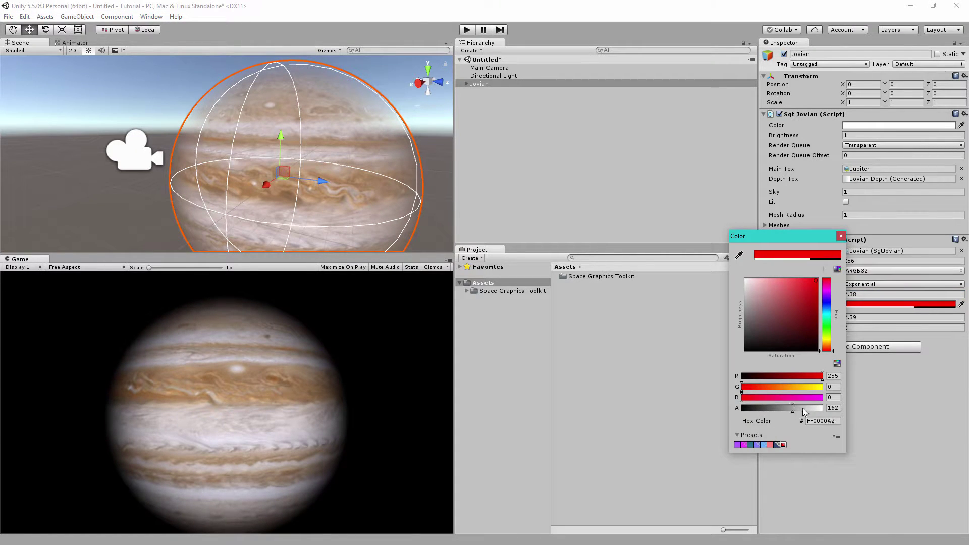
{"action": "left_click", "coordinate": [841, 236]}
{"action": "left_click", "coordinate": [866, 285]}
{"action": "left_click", "coordinate": [869, 306]}
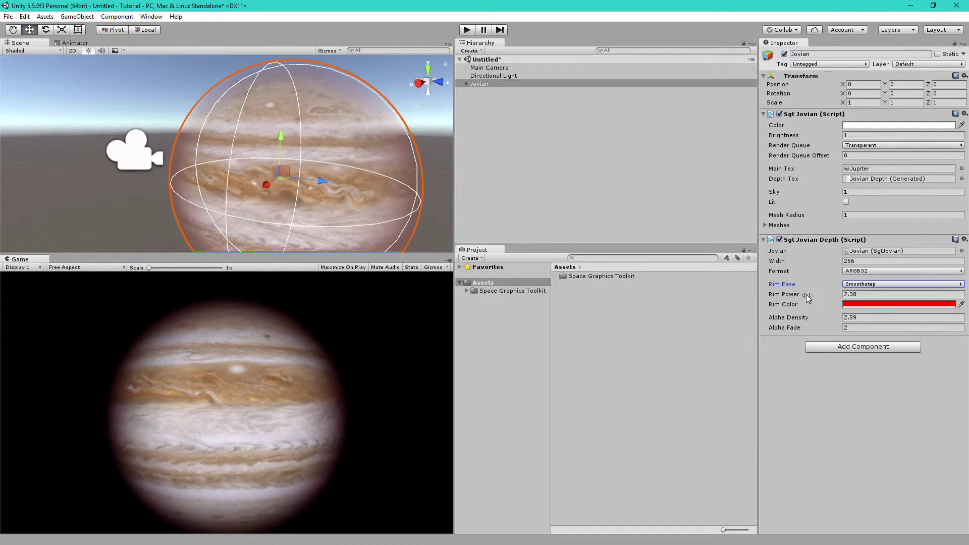
{"action": "mouse_move", "coordinate": [803, 298]}
{"action": "left_mouse_down"}
{"action": "mouse_move", "coordinate": [788, 298]}
{"action": "mouse_move", "coordinate": [798, 299]}
{"action": "left_mouse_up"}
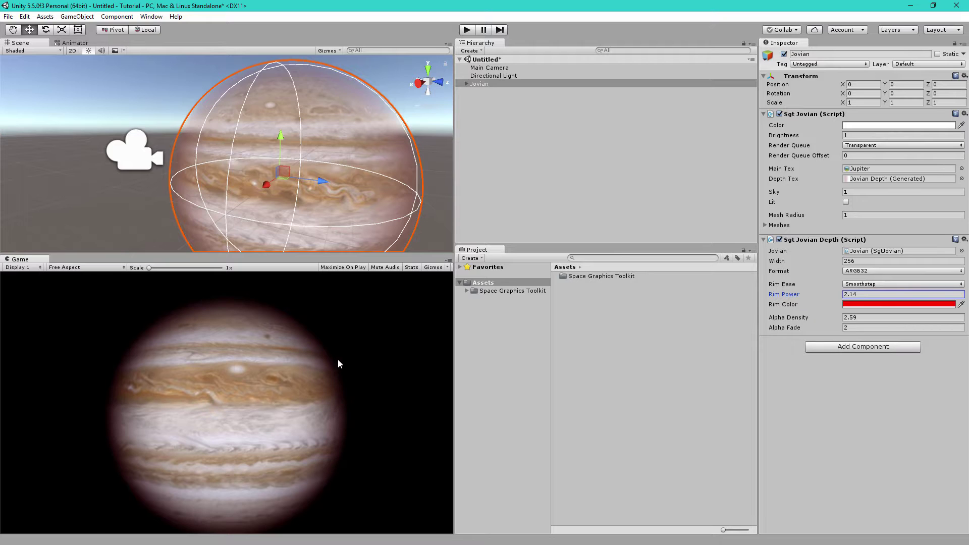
{"action": "left_click_drag", "start_coordinate": [823, 294], "coordinate": [838, 294]}
Play-test the red-rimmed Jupiter, flying closer, backing away and sliding sideways.
{"action": "left_click", "coordinate": [505, 179]}
{"action": "left_click_drag", "start_coordinate": [156, 183], "coordinate": [354, 187], "text": "alt"}
{"action": "left_click", "coordinate": [467, 29]}
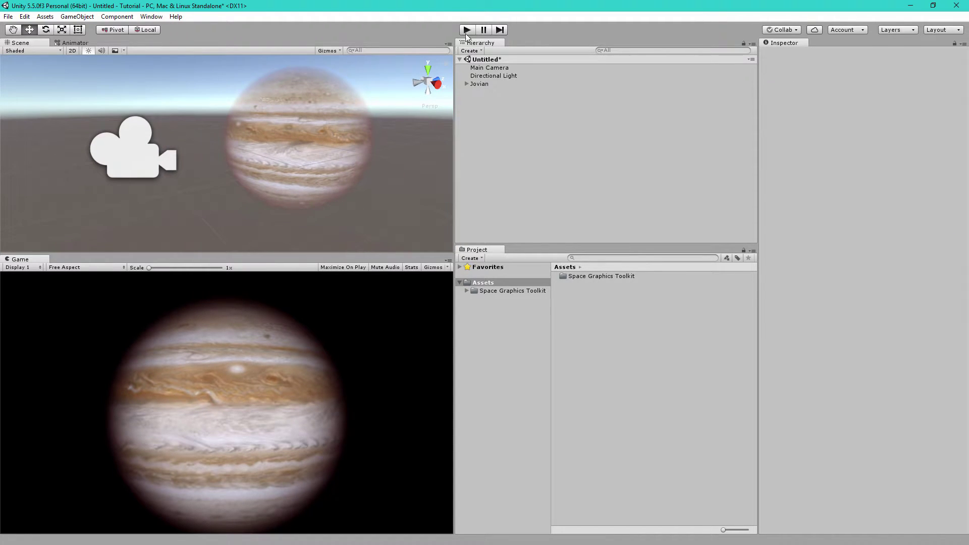
{"action": "key", "text": "w"}
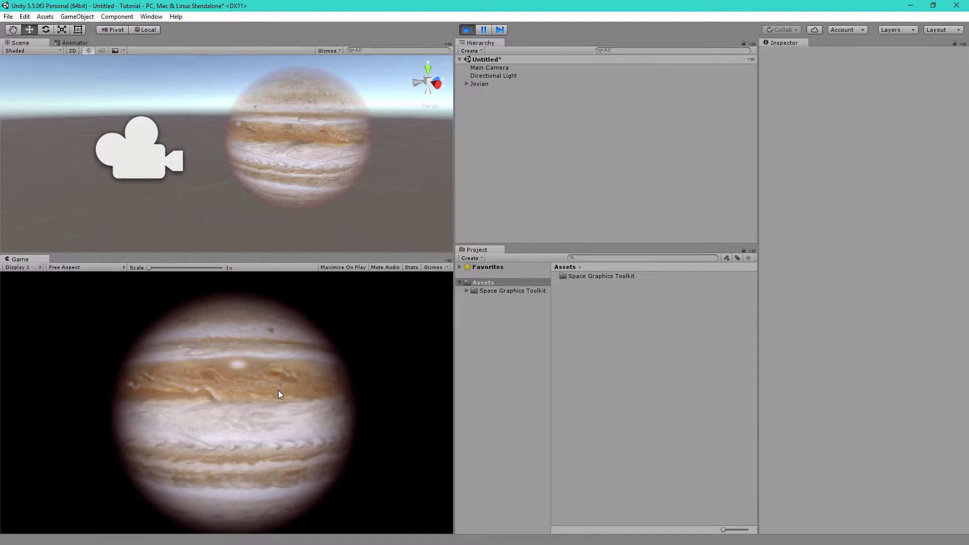
{"action": "key", "text": "s"}
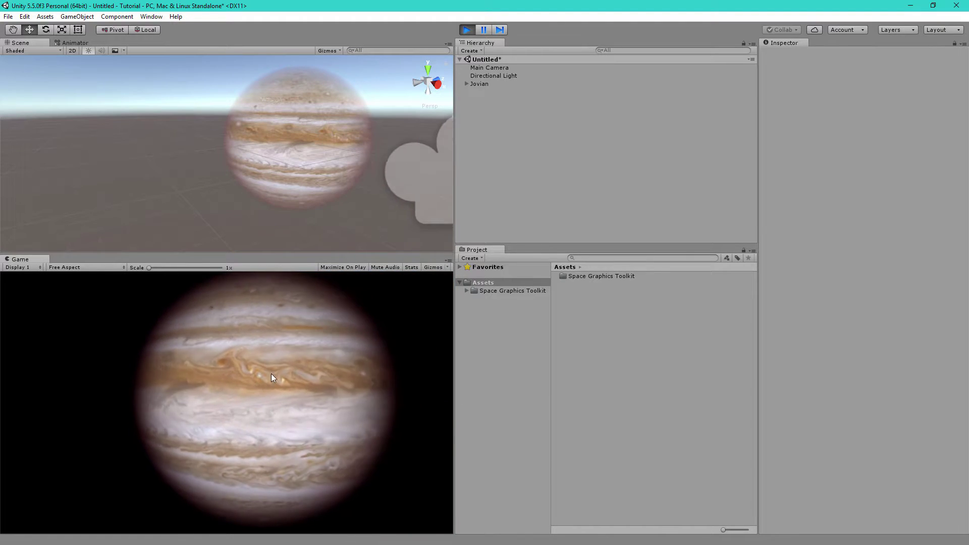
{"action": "key", "text": "d"}
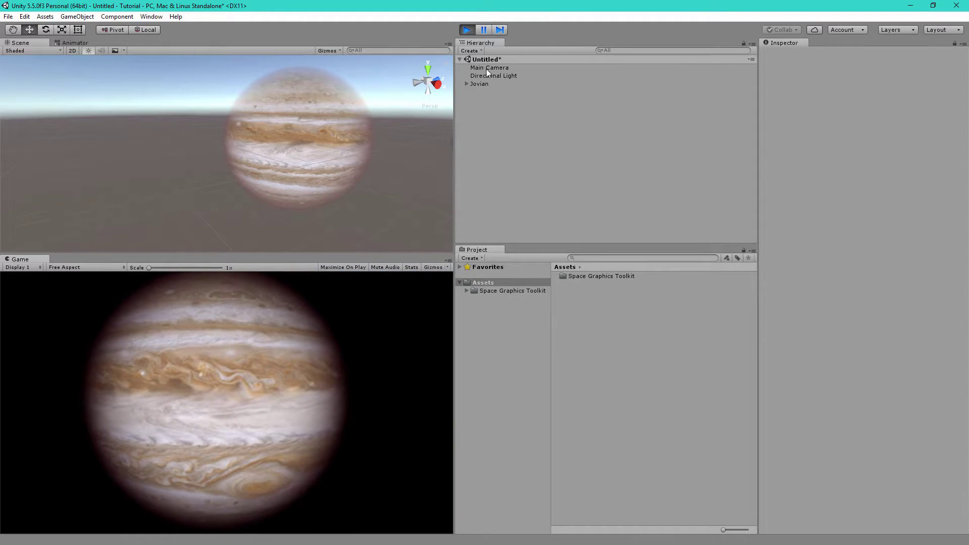
Inspect the Directional Light, stop Play mode and select the Jovian.
{"action": "left_click", "coordinate": [487, 69]}
{"action": "left_click", "coordinate": [490, 74]}
{"action": "left_click", "coordinate": [467, 28]}
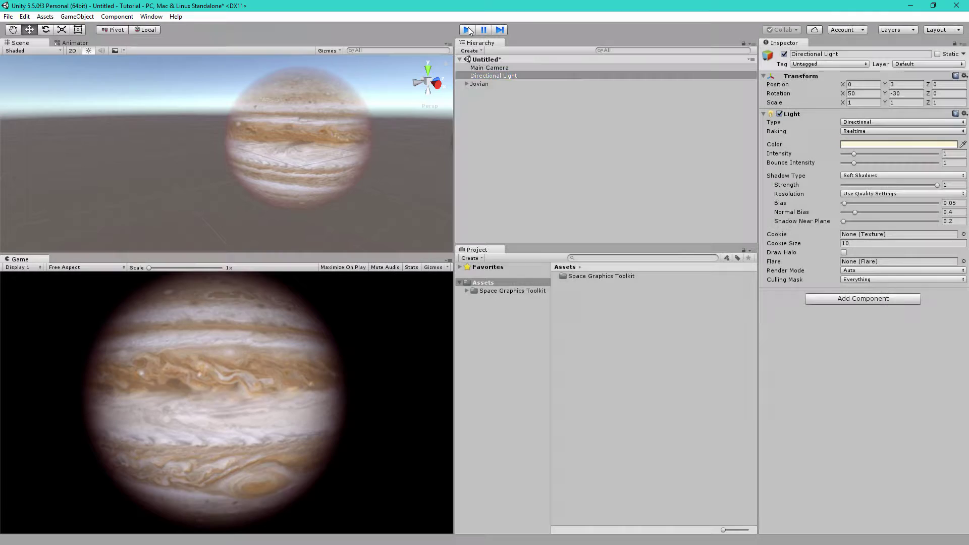
{"action": "left_click", "coordinate": [479, 84]}
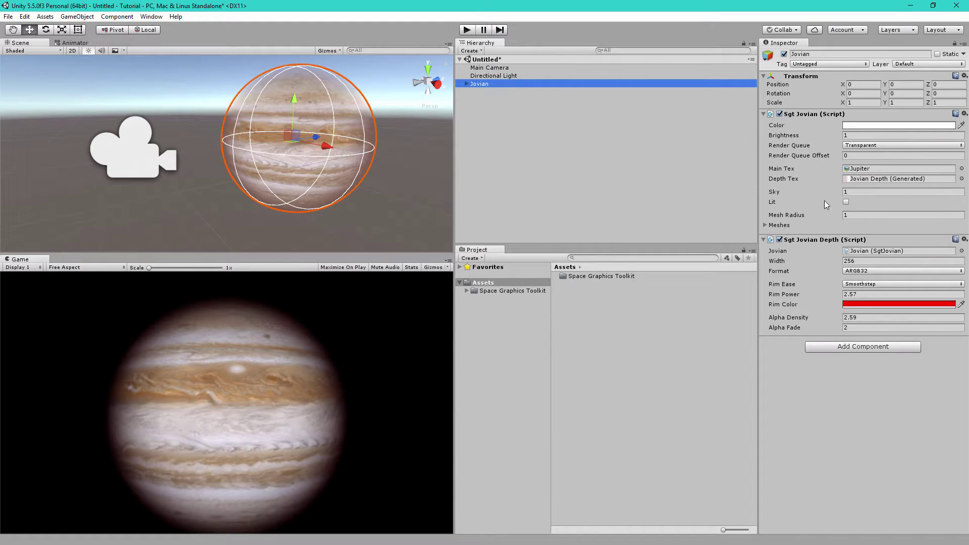
Enable Lit on the Jovian and set the scene's Ambient Source to Color with black (000000).
{"action": "left_click", "coordinate": [846, 201]}
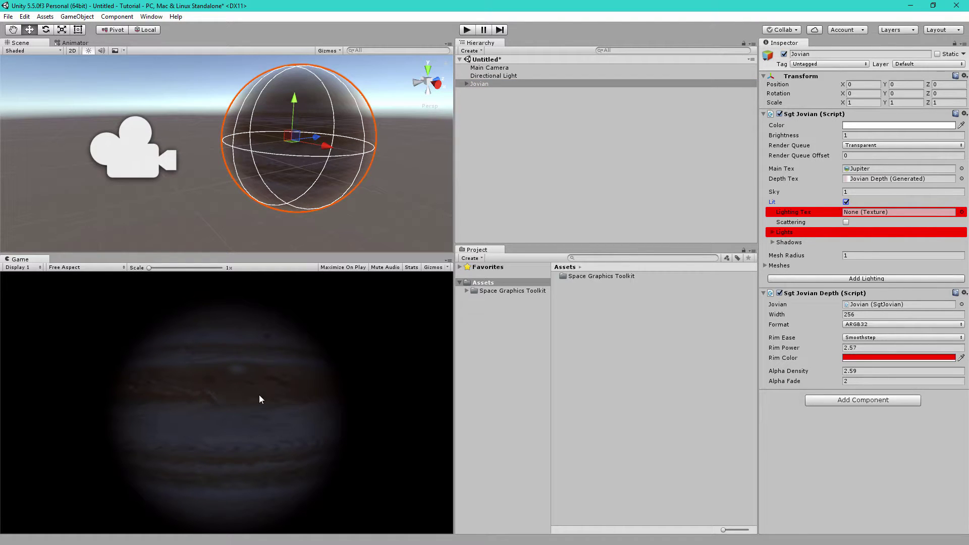
{"action": "left_click", "coordinate": [151, 16]}
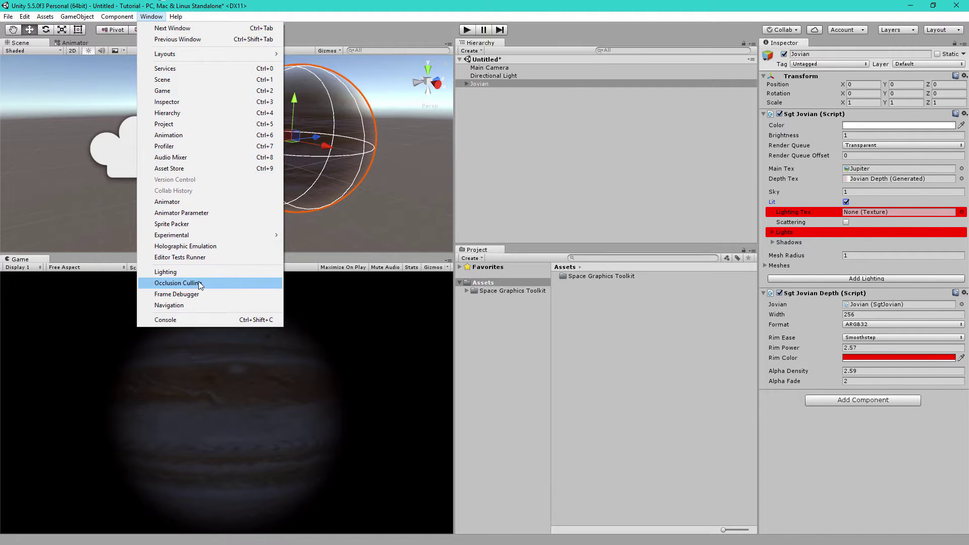
{"action": "left_click", "coordinate": [192, 273]}
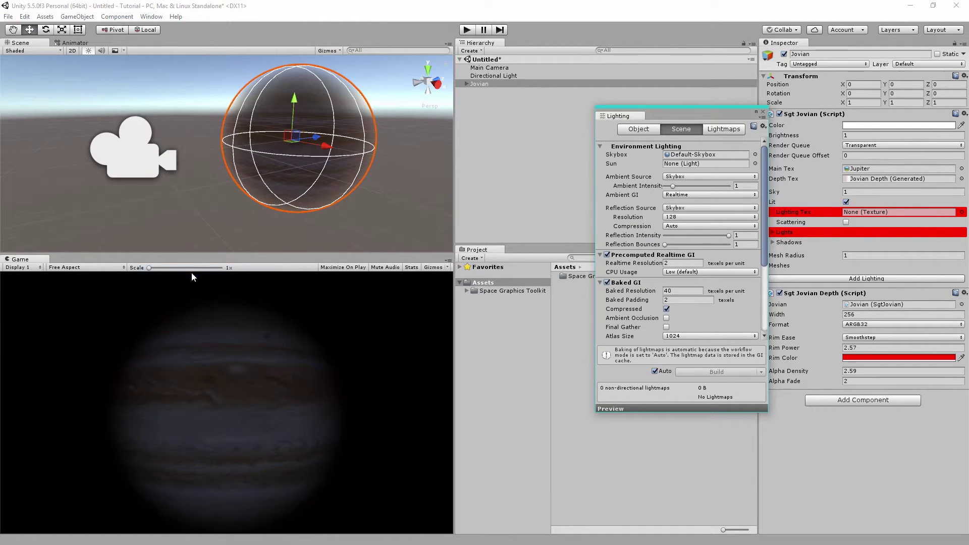
{"action": "left_click_drag", "start_coordinate": [672, 187], "coordinate": [671, 187]}
{"action": "left_click", "coordinate": [674, 177]}
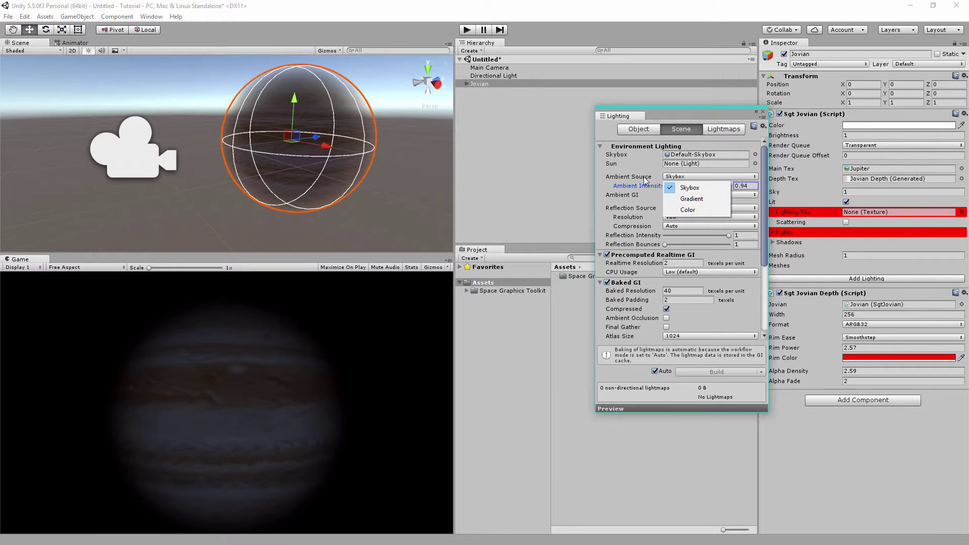
{"action": "left_click", "coordinate": [688, 210]}
{"action": "left_click", "coordinate": [702, 185]}
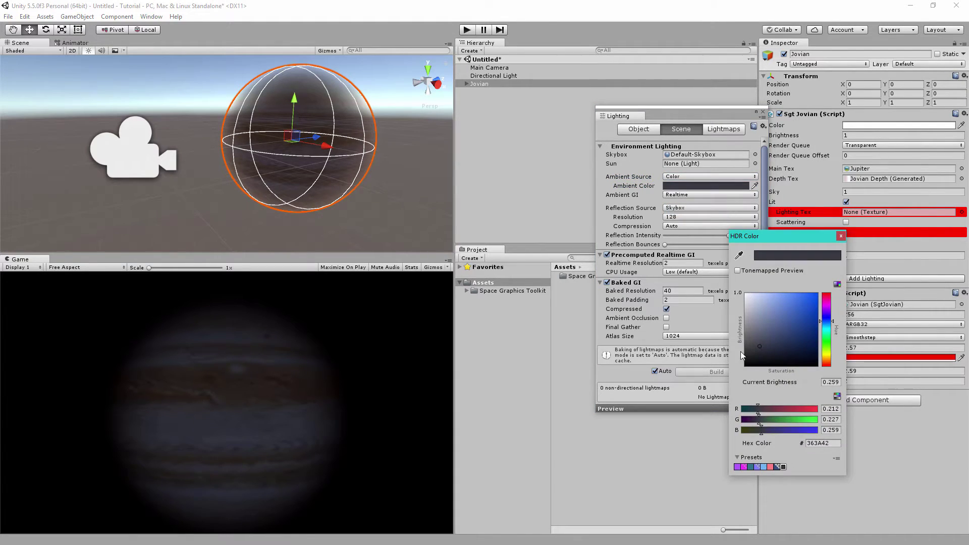
{"action": "left_click_drag", "start_coordinate": [740, 351], "coordinate": [735, 320]}
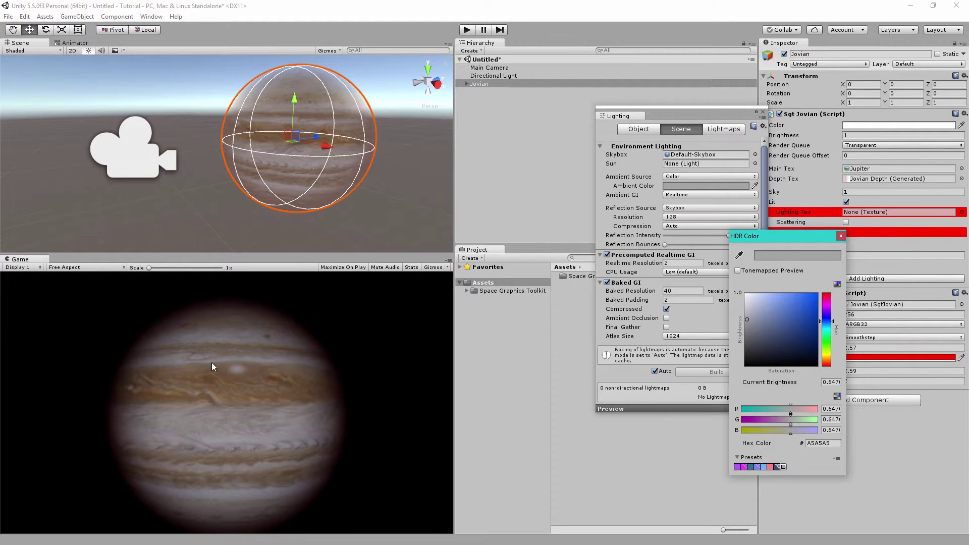
{"action": "left_click_drag", "start_coordinate": [748, 320], "coordinate": [778, 371]}
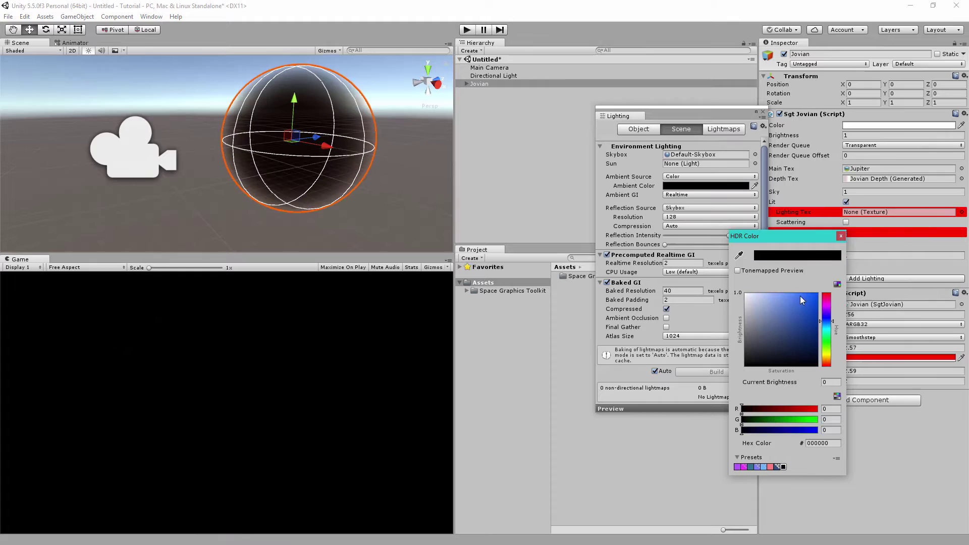
{"action": "left_click", "coordinate": [841, 235]}
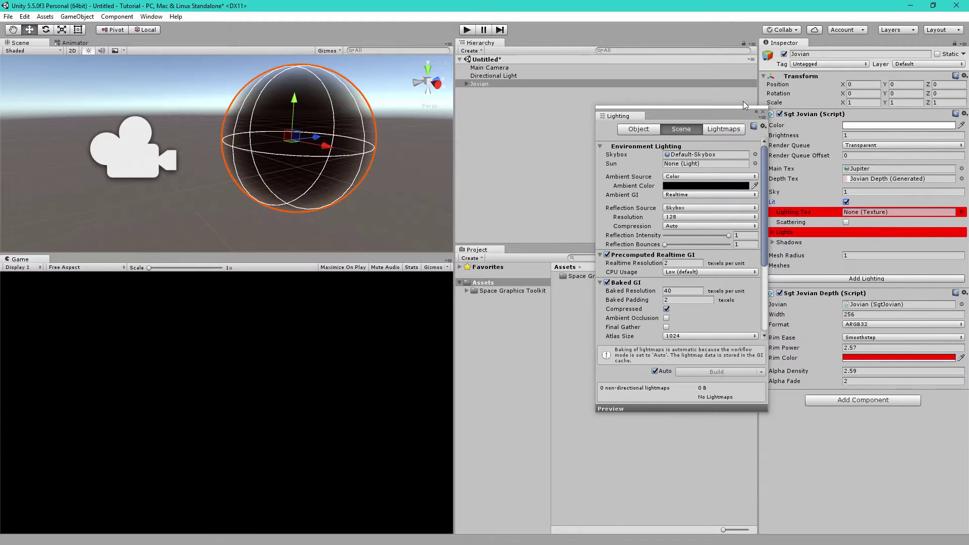
Close Lighting, add the Directional Light to the Jovian's Lights list and add Jovian Lighting.
{"action": "left_click", "coordinate": [763, 112]}
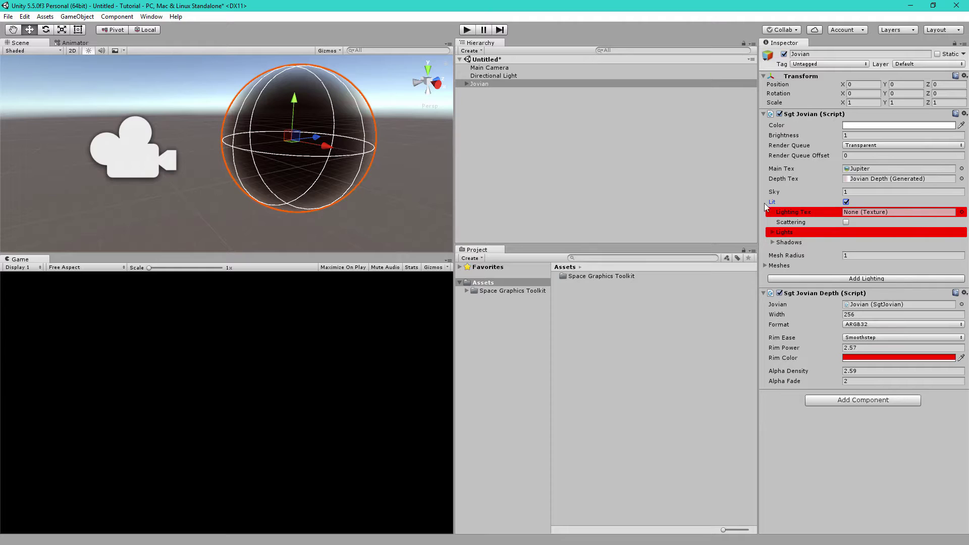
{"action": "left_click", "coordinate": [790, 234]}
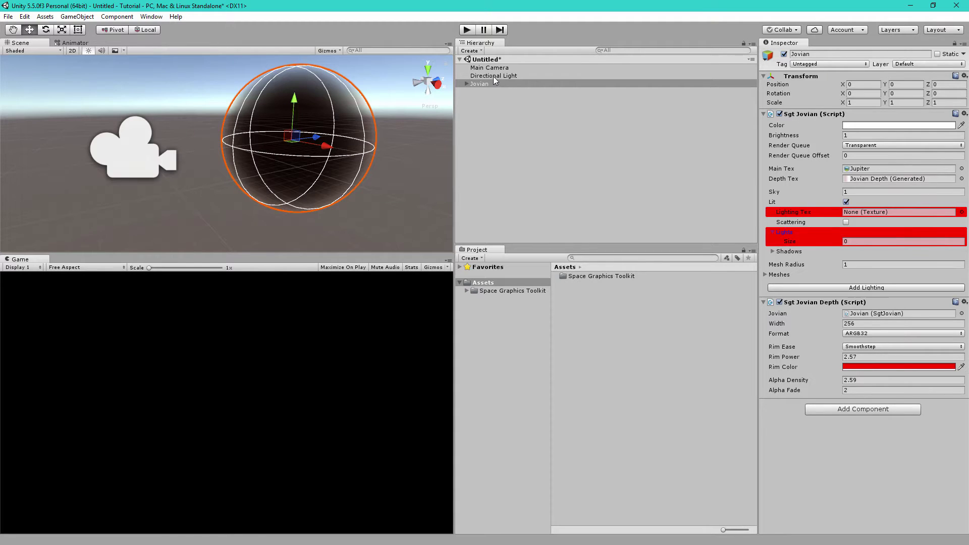
{"action": "left_click_drag", "start_coordinate": [491, 74], "coordinate": [813, 235]}
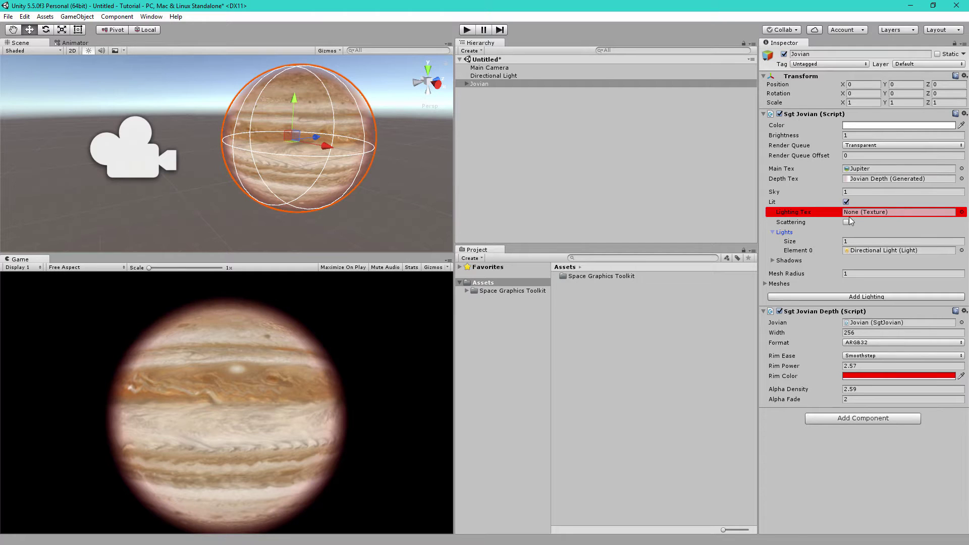
{"action": "left_click", "coordinate": [861, 297]}
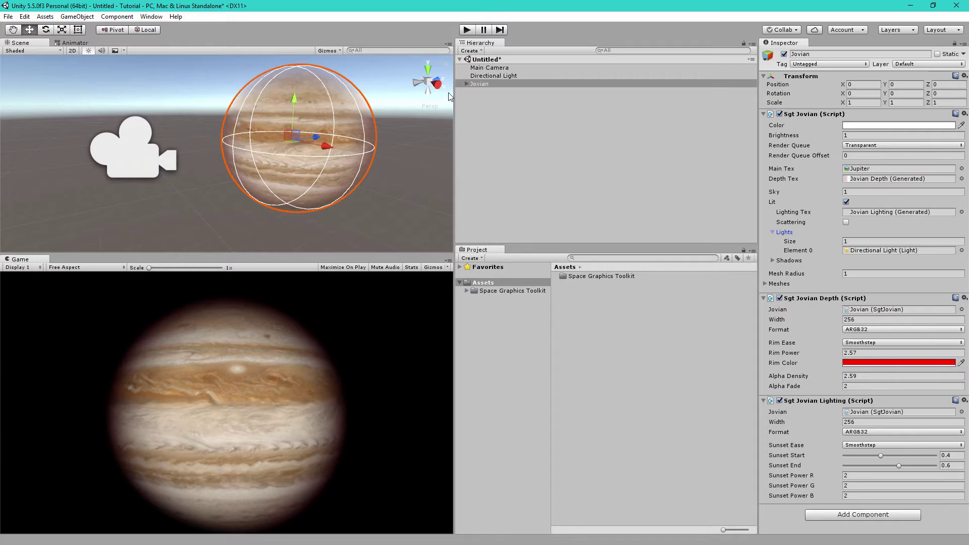
Play-test the scene, orbit to Jupiter's dark side, and shift the sunset fade start toward 0.383.
{"action": "left_click", "coordinate": [467, 30]}
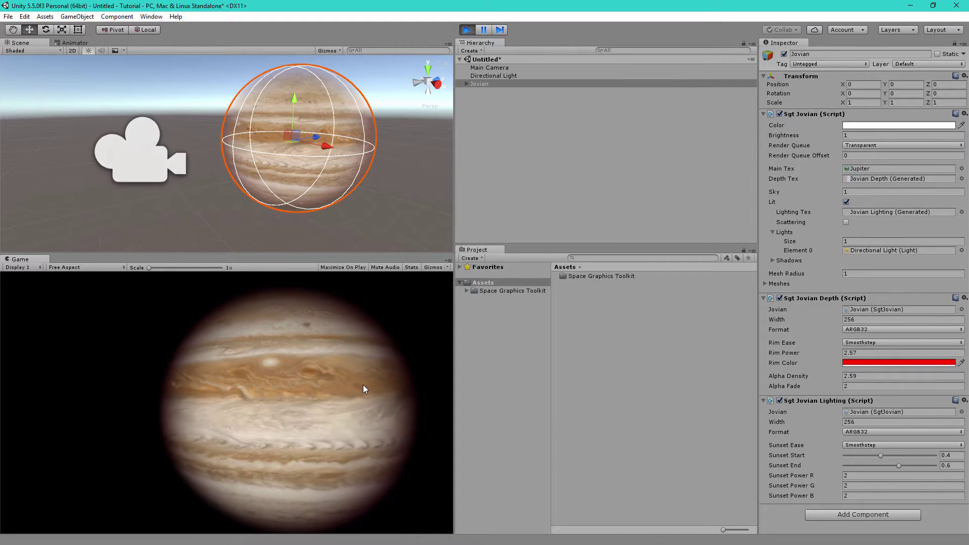
{"action": "left_click_drag", "start_coordinate": [310, 390], "coordinate": [263, 389]}
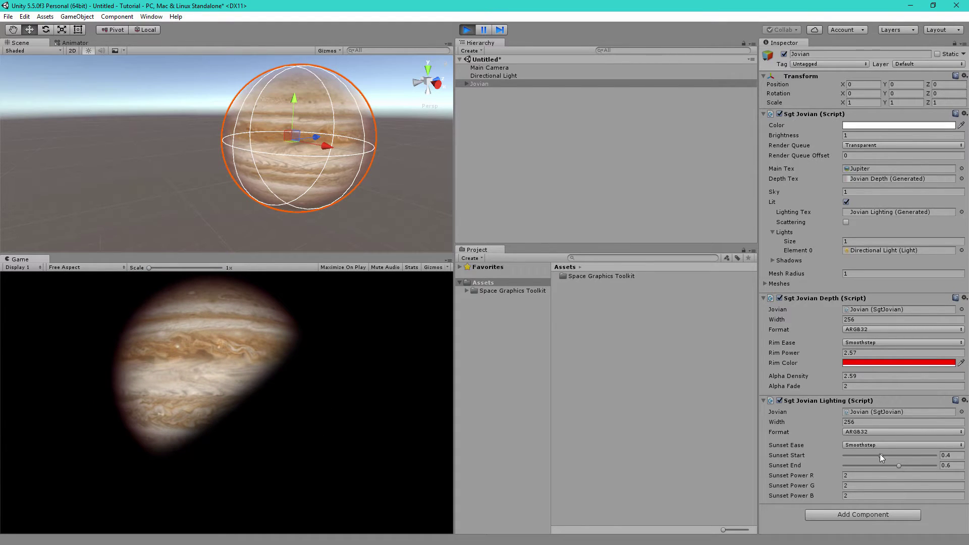
{"action": "left_click_drag", "start_coordinate": [880, 456], "coordinate": [901, 464]}
Switch Sunset Ease to Sinusoidial and nudge the red sunset power up, checking the lit edge.
{"action": "left_click", "coordinate": [868, 446]}
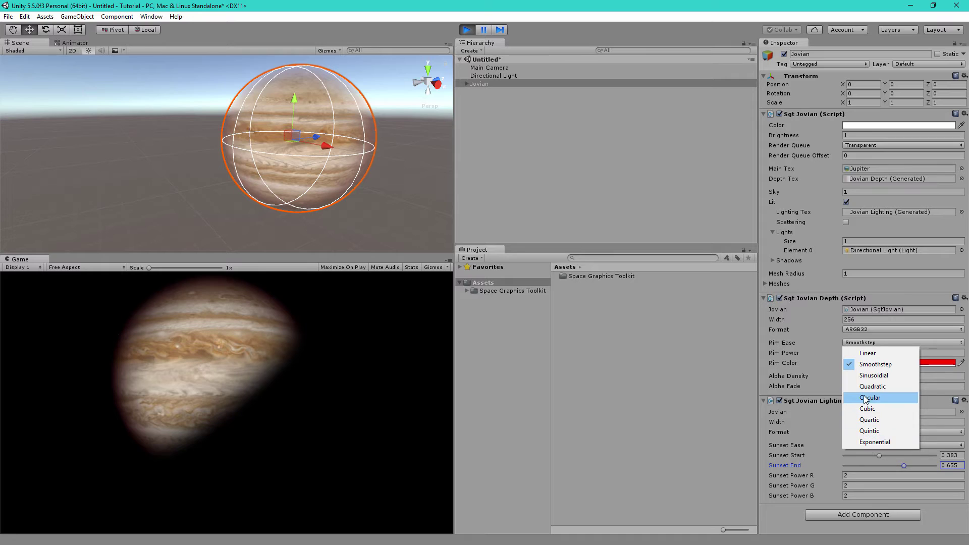
{"action": "left_click", "coordinate": [873, 377]}
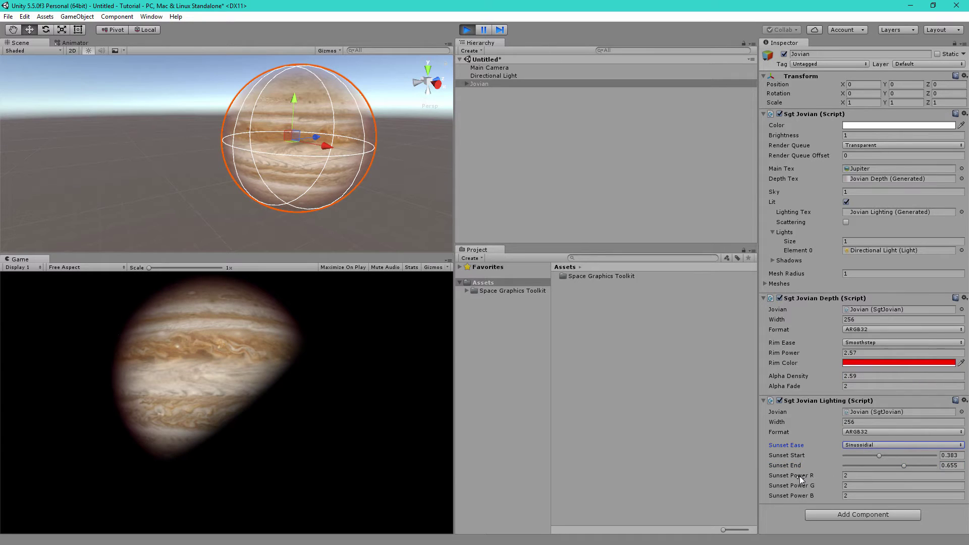
{"action": "mouse_move", "coordinate": [817, 475]}
{"action": "left_mouse_down"}
{"action": "mouse_move", "coordinate": [831, 475]}
{"action": "mouse_move", "coordinate": [818, 486]}
{"action": "left_mouse_up"}
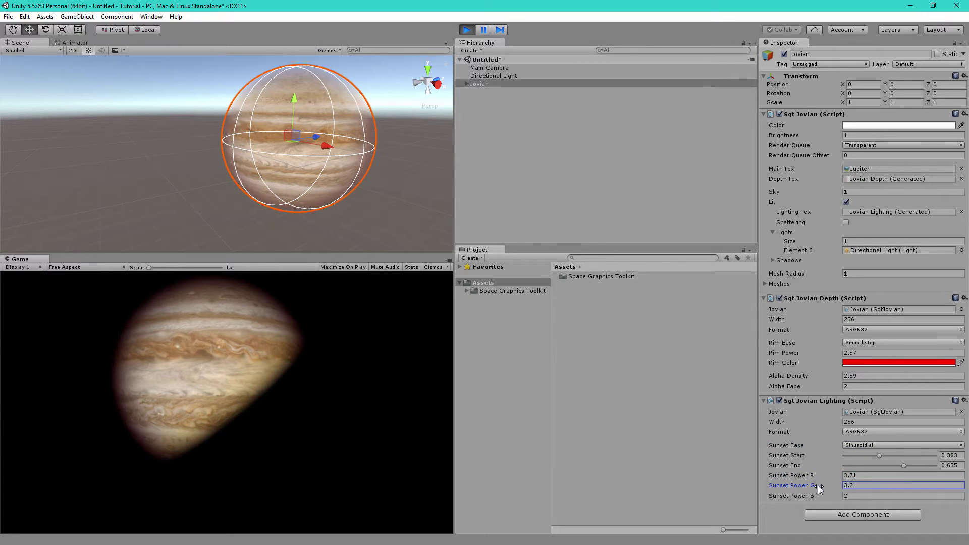
{"action": "mouse_move", "coordinate": [259, 404]}
{"action": "left_mouse_down"}
{"action": "mouse_move", "coordinate": [198, 399]}
{"action": "mouse_move", "coordinate": [251, 395]}
{"action": "left_mouse_up"}
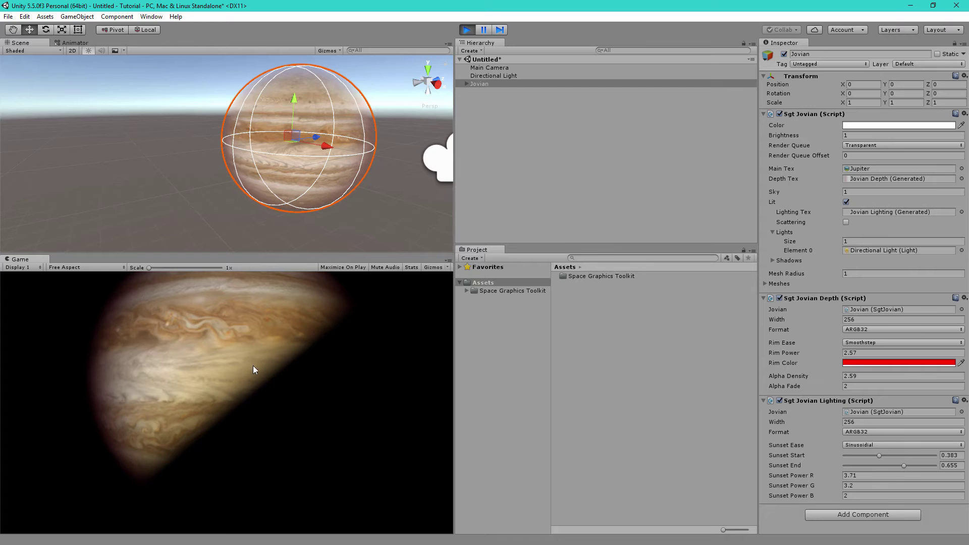
Set Sunset Power R and G to 2 and raise B to 2.64, then recentre the planet view.
{"action": "left_click", "coordinate": [853, 477]}
{"action": "type", "text": "2"}
{"action": "key", "text": "Tab"}
{"action": "type", "text": "2"}
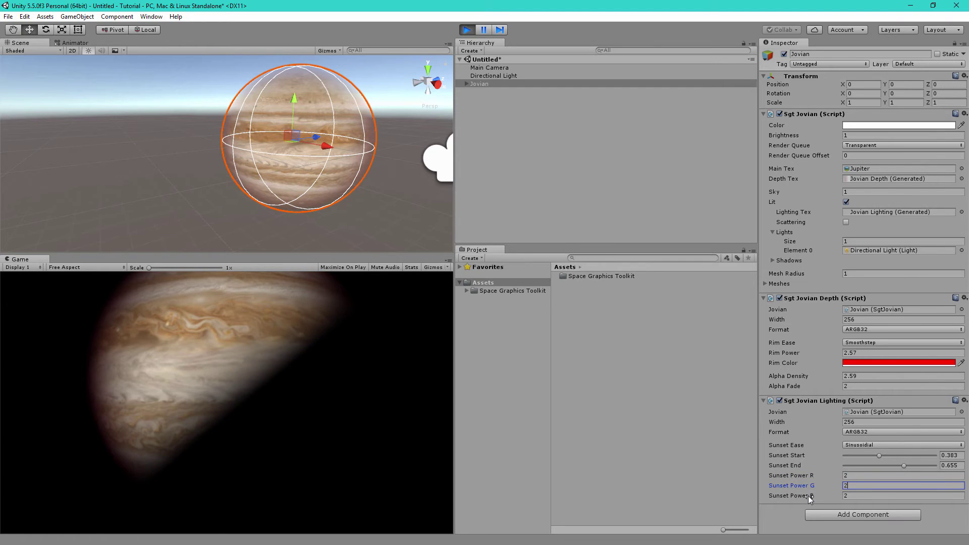
{"action": "left_click_drag", "start_coordinate": [809, 499], "coordinate": [815, 499]}
{"action": "left_click_drag", "start_coordinate": [199, 459], "coordinate": [261, 449]}
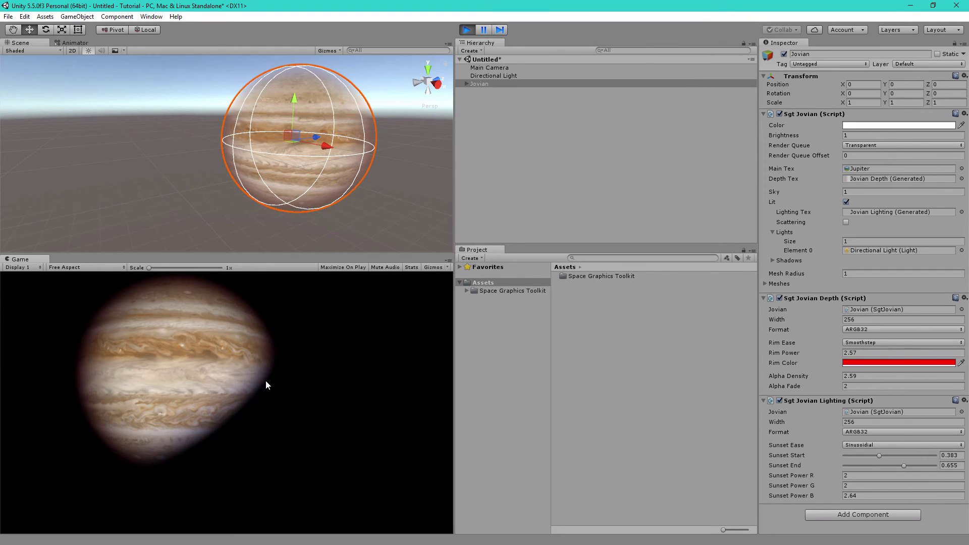
{"action": "left_click_drag", "start_coordinate": [335, 432], "coordinate": [192, 383]}
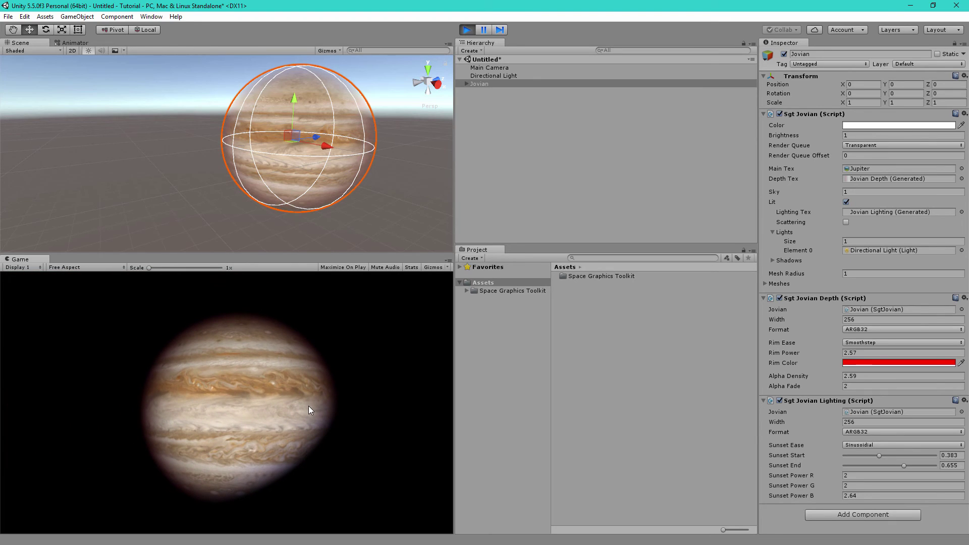